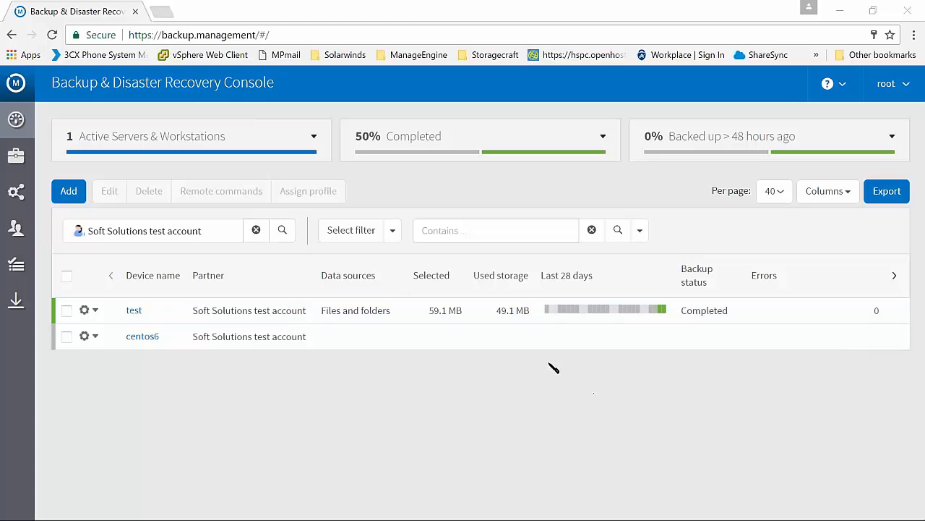
# Examine the device and backup status charts and the partners listed under Soft Solutions test account
pyautogui.click(329, 145)
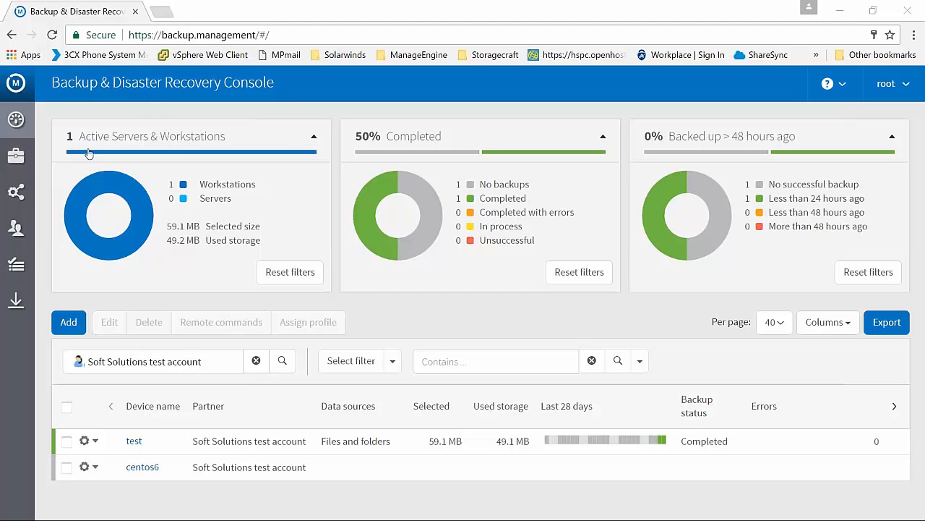
pyautogui.click(314, 136)
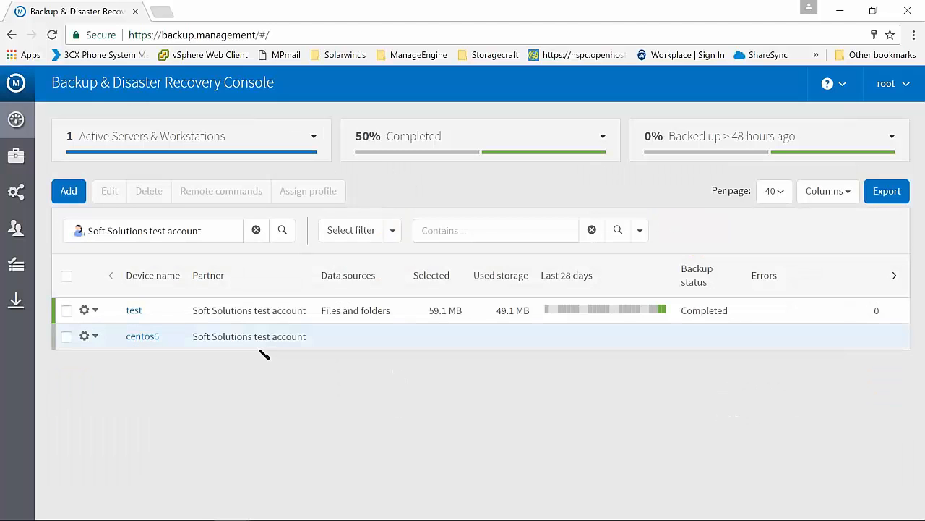
pyautogui.click(130, 242)
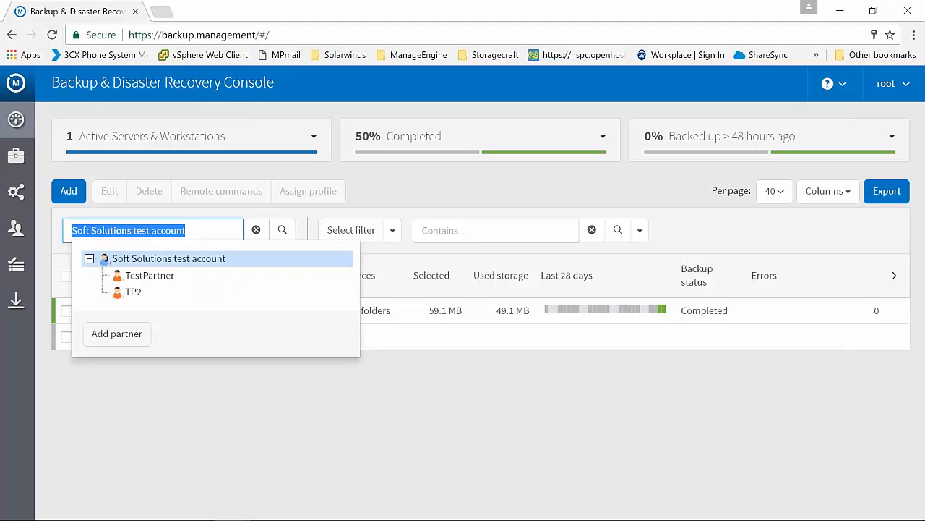
pyautogui.click(150, 289)
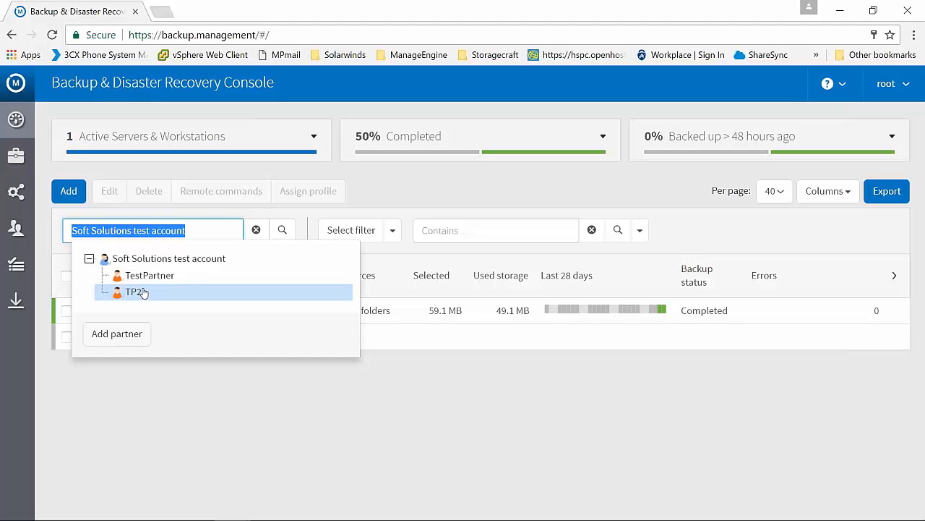
pyautogui.click(464, 459)
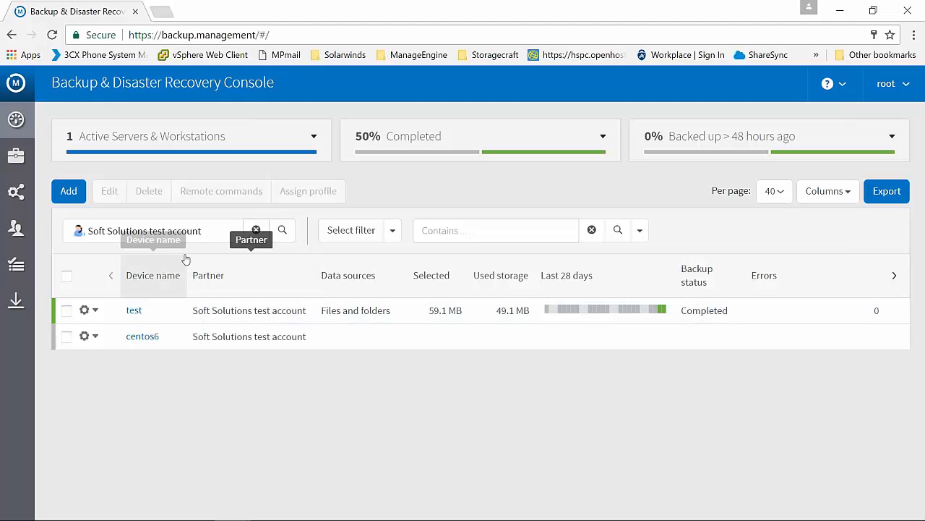
# Filter the device list by TestPartner to view its devices, and return the filter to Soft Solutions test account
pyautogui.click(198, 230)
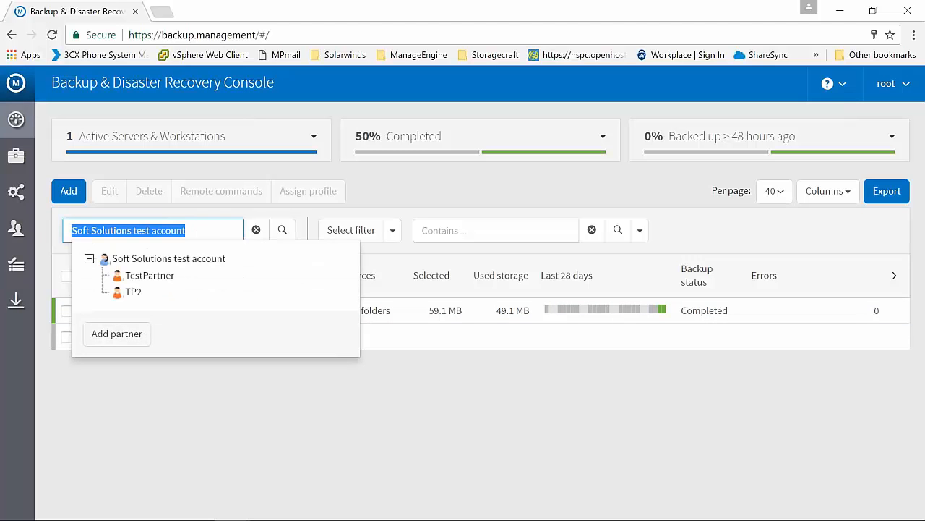
pyautogui.click(198, 277)
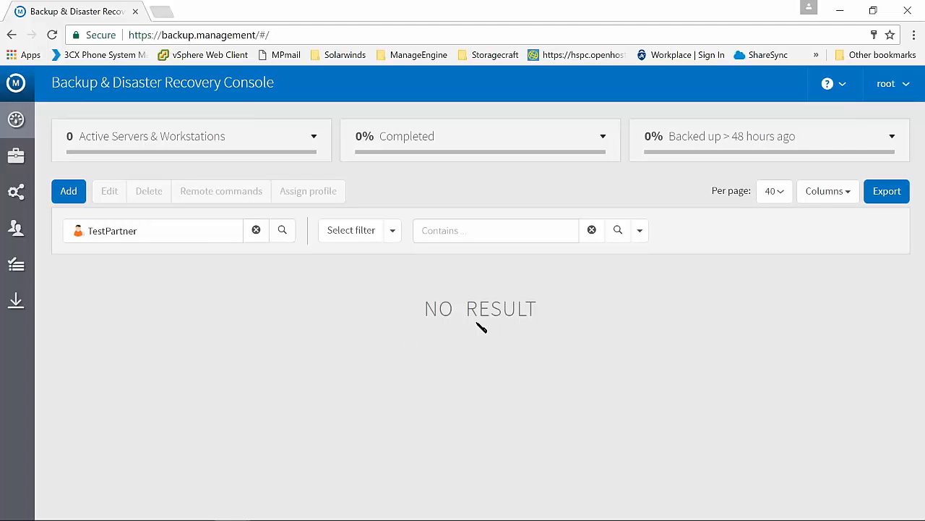
pyautogui.click(191, 235)
pyautogui.click(181, 257)
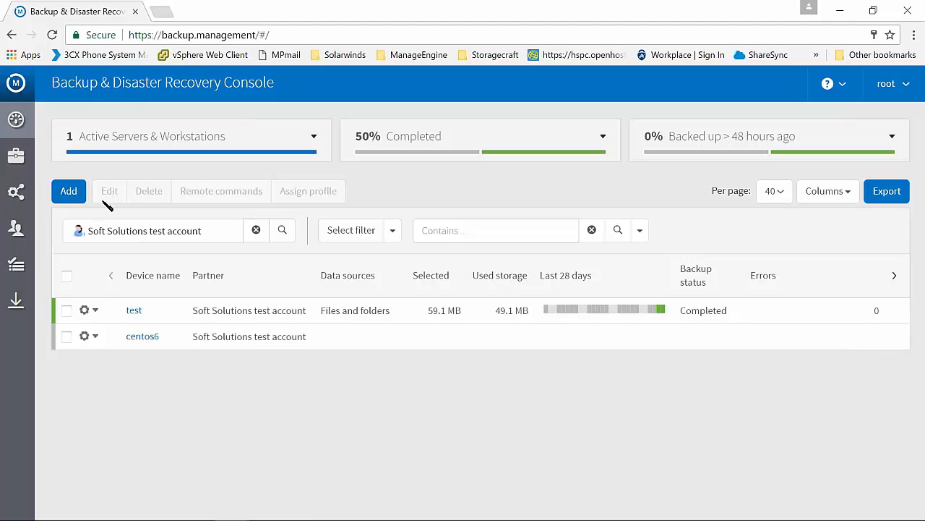
# Start adding a new device and name it webinar1
pyautogui.click(81, 194)
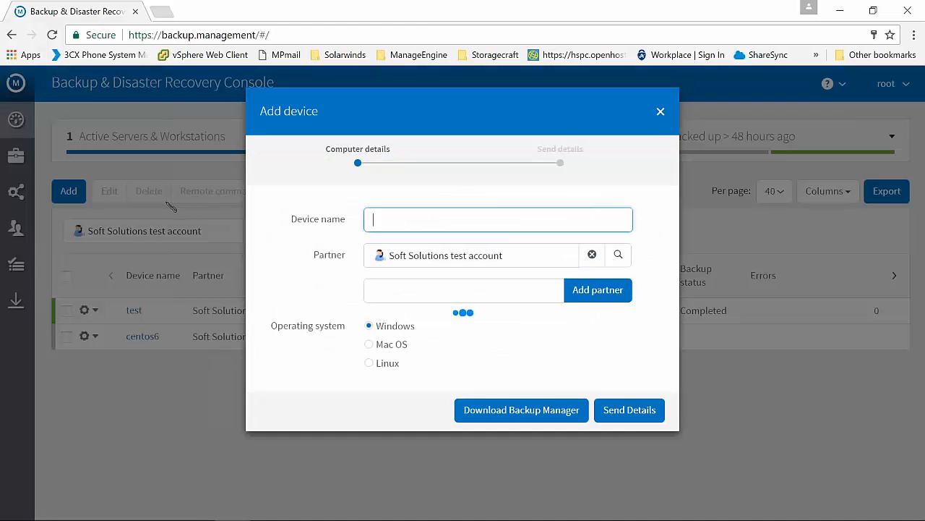
pyautogui.click(389, 221)
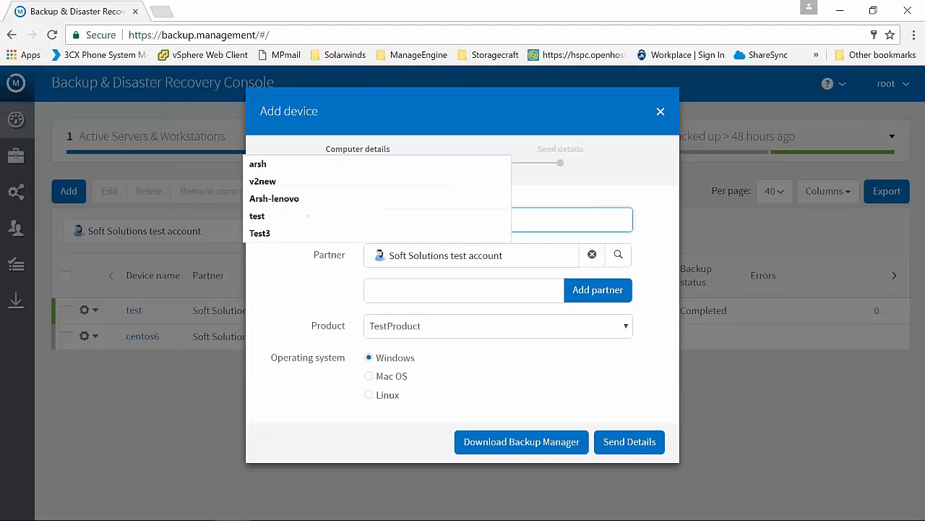
pyautogui.click(602, 208)
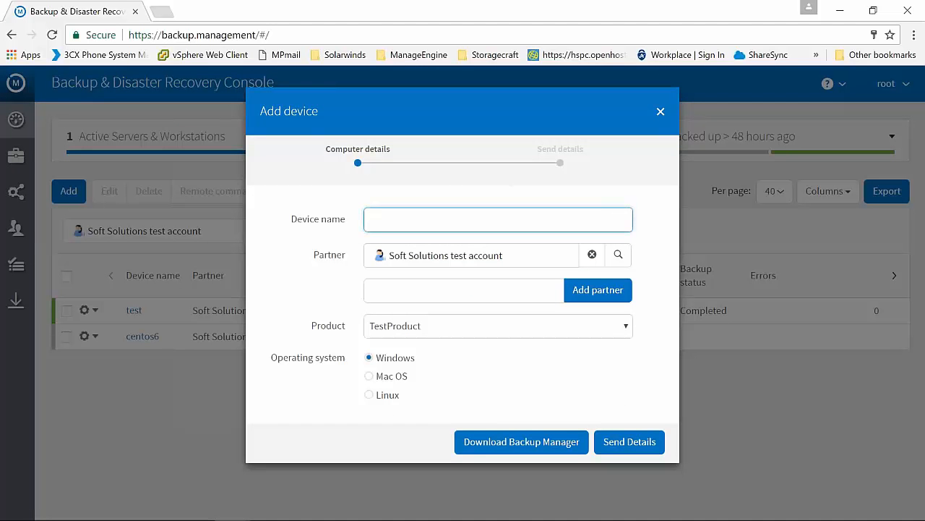
pyautogui.write('webina')
pyautogui.write('r1')
pyautogui.click(575, 205)
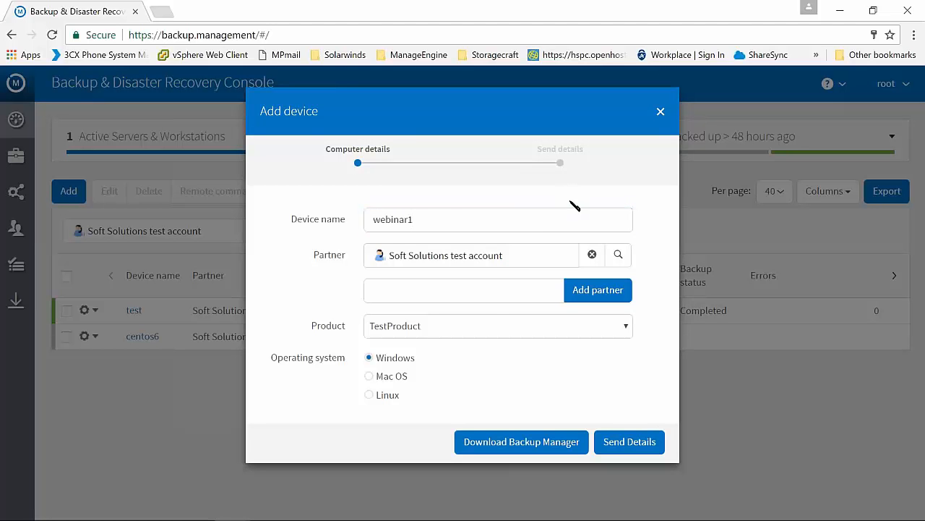
# Assign the new device to the partner TestPartner, check the available products and keep All-In
pyautogui.click(519, 263)
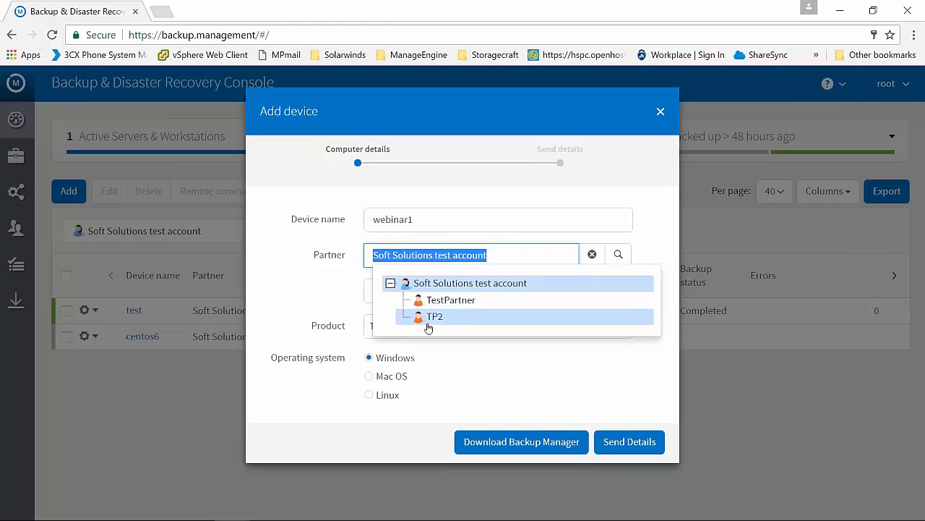
pyautogui.click(448, 302)
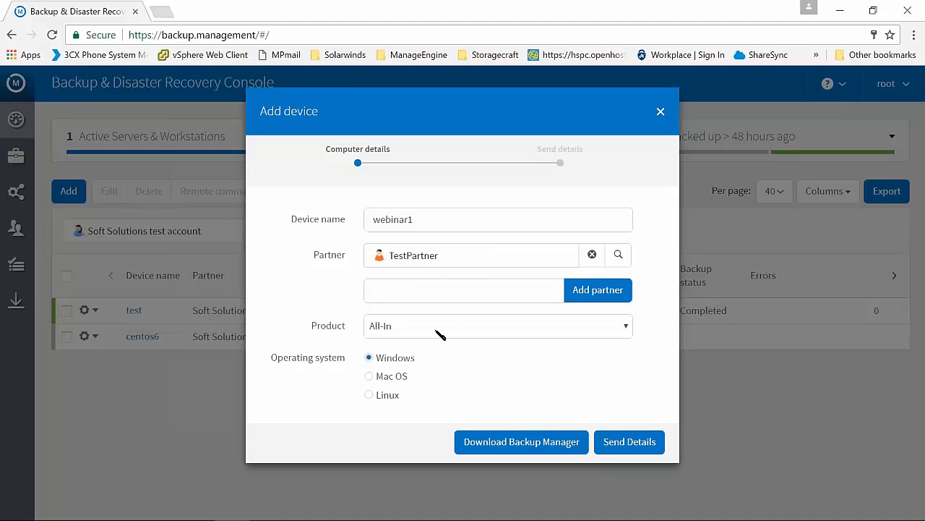
pyautogui.click(627, 325)
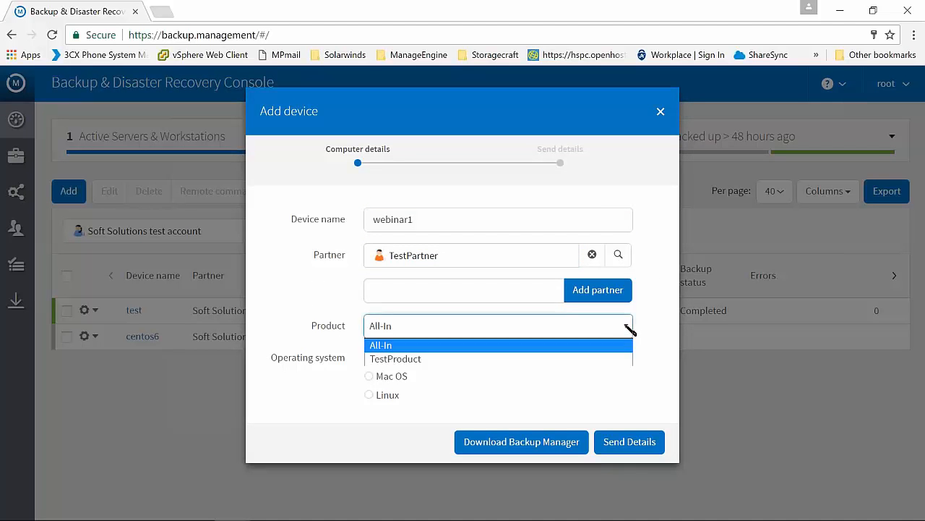
pyautogui.click(629, 329)
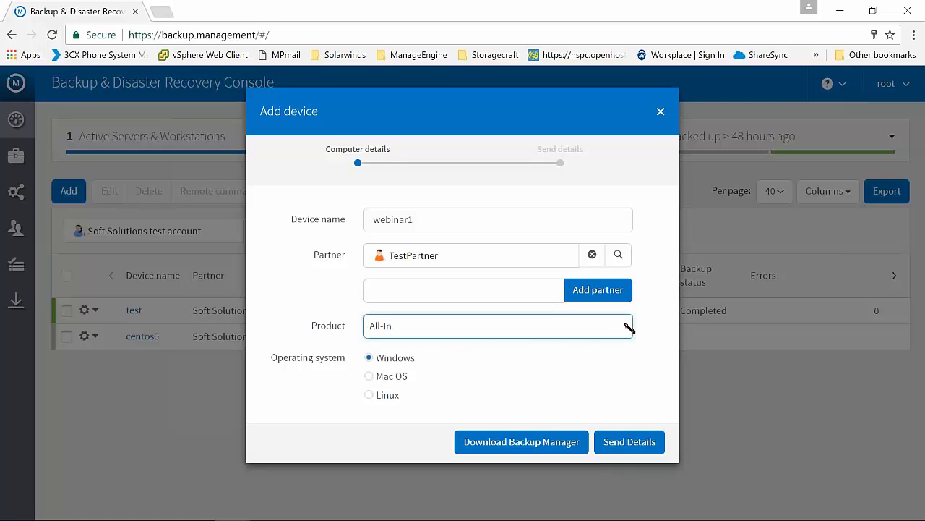
pyautogui.click(629, 329)
pyautogui.click(628, 326)
# Preview the Mac OS and Linux options for the new device, and set its operating system back to Windows
pyautogui.click(387, 379)
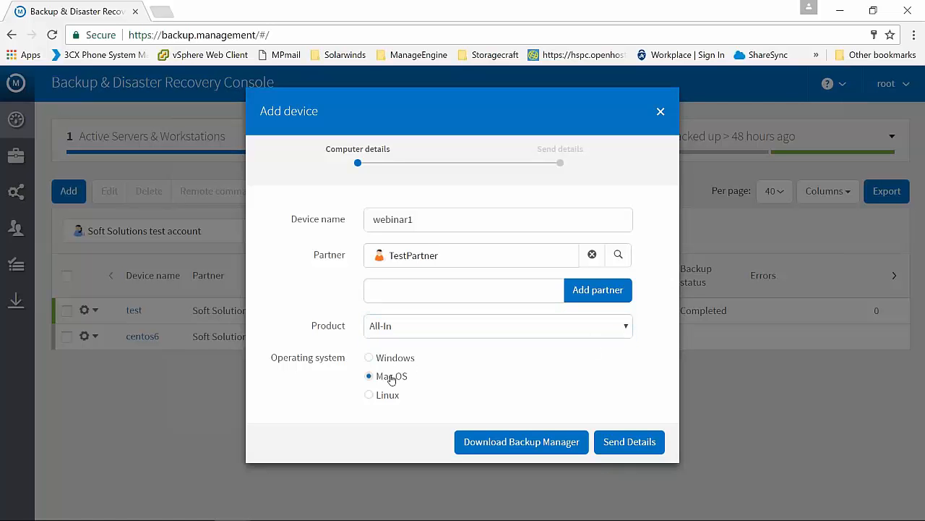
pyautogui.click(388, 397)
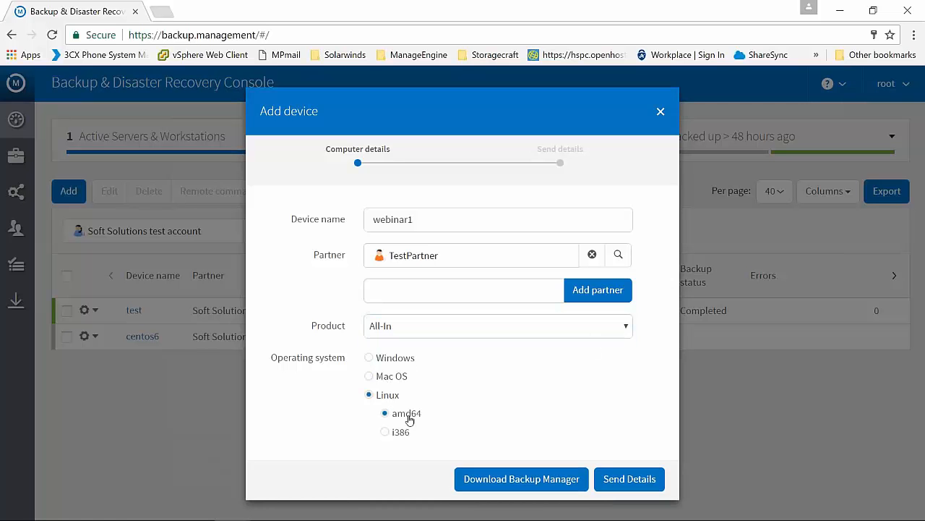
pyautogui.click(401, 360)
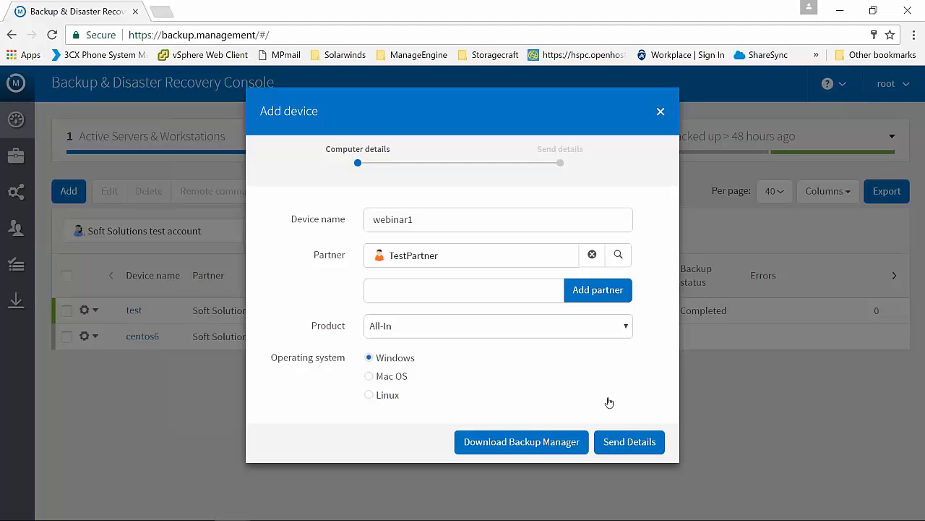
# Create the device with its installation details, copy the device name and password, and close the details
pyautogui.click(630, 441)
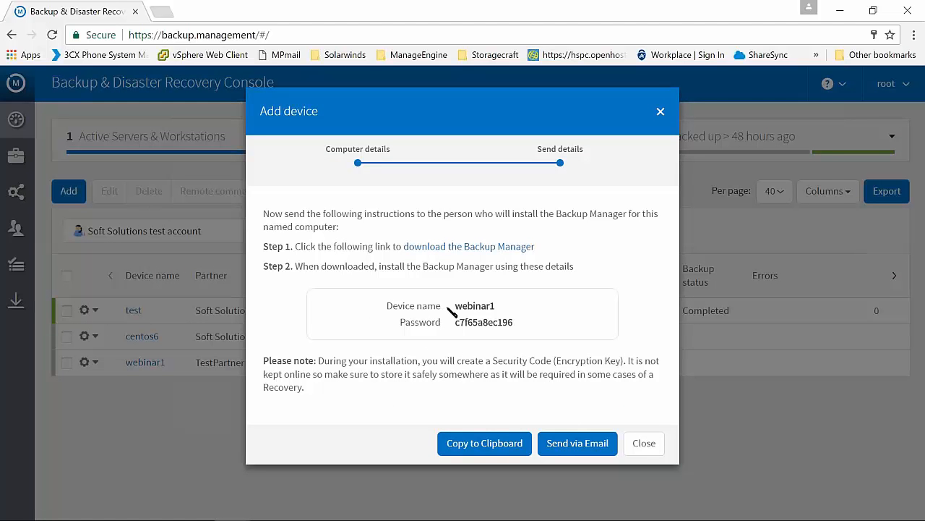
pyautogui.moveTo(454, 306); pyautogui.dragTo(527, 319)
pyautogui.rightClick(486, 321)
pyautogui.click(544, 333)
pyautogui.click(544, 332)
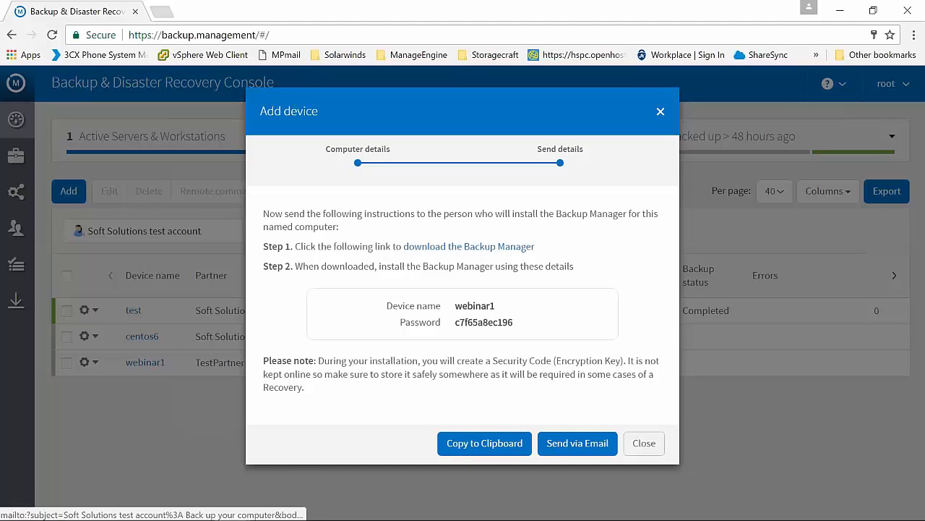
pyautogui.click(637, 443)
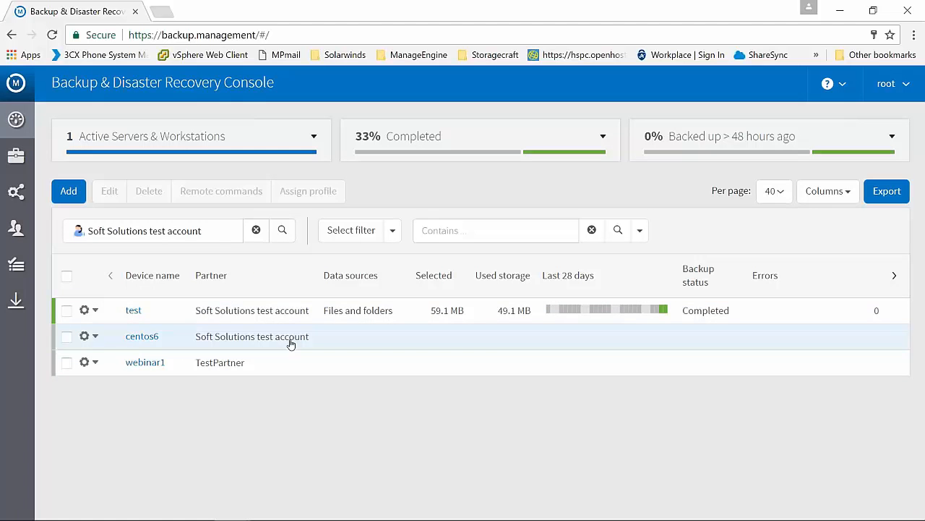
# Check TestPartner's device list for the new webinar1 device, and switch the list back to Soft Solutions test account
pyautogui.click(212, 237)
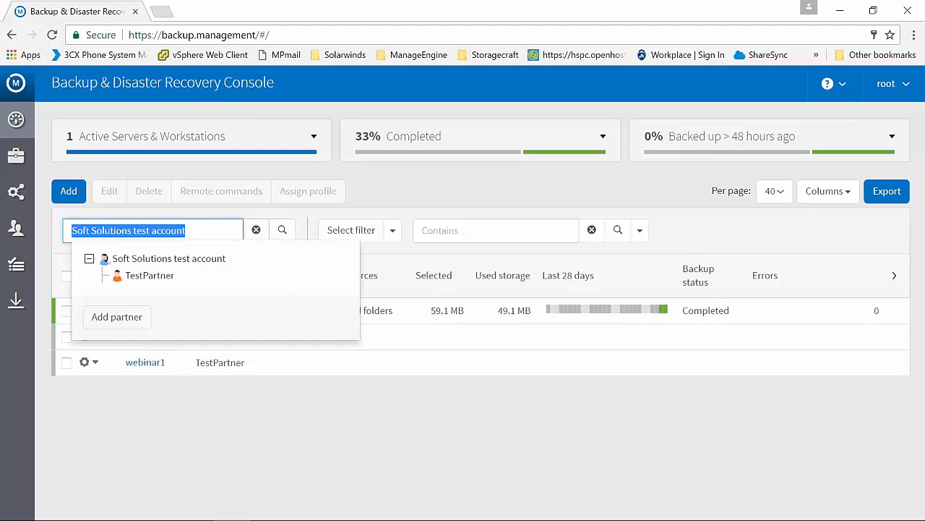
pyautogui.click(122, 275)
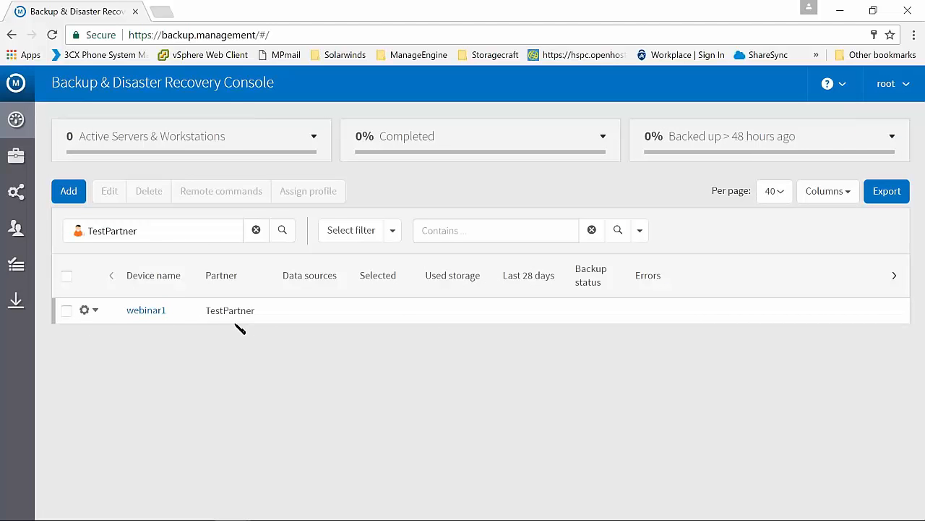
pyautogui.click(171, 236)
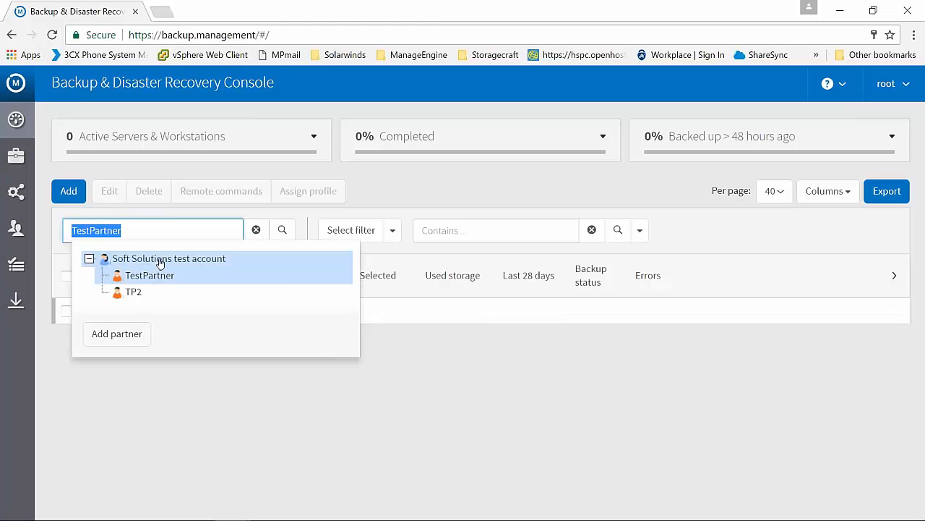
pyautogui.click(157, 260)
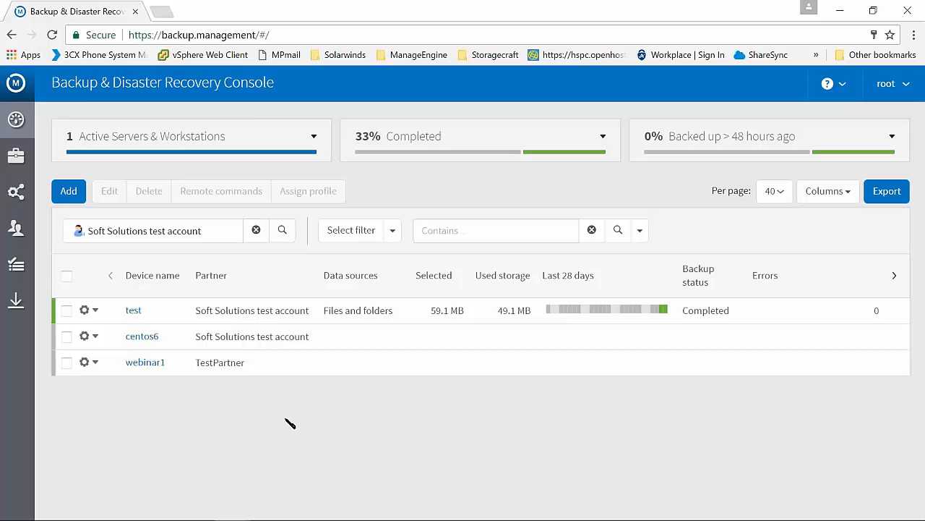
# Launch the backup client of the test device, examine its backup overview and history, and return to the console
pyautogui.rightClick(355, 314)
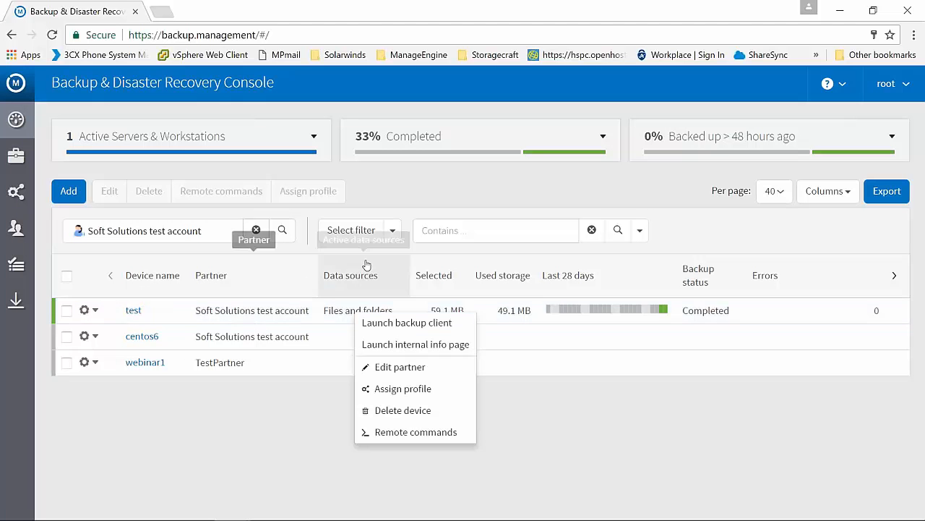
pyautogui.click(456, 325)
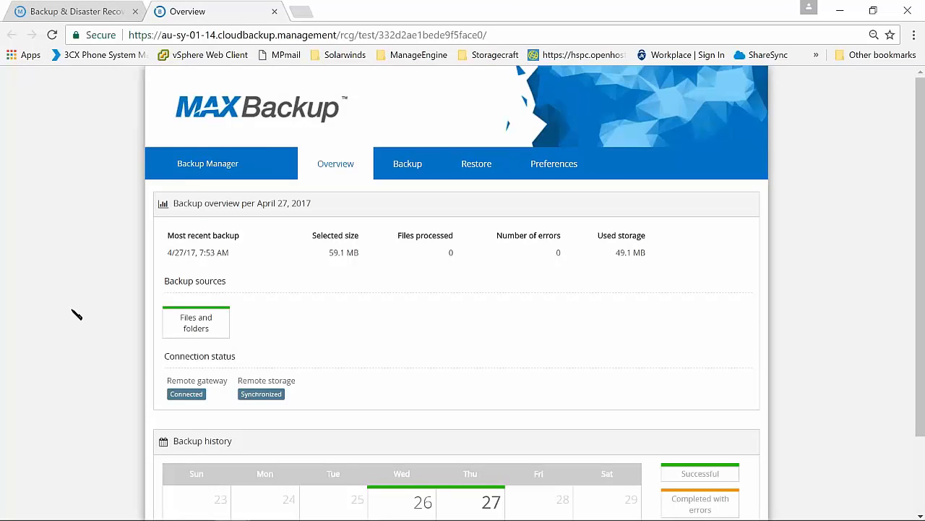
pyautogui.scroll(-2, 76, 325)
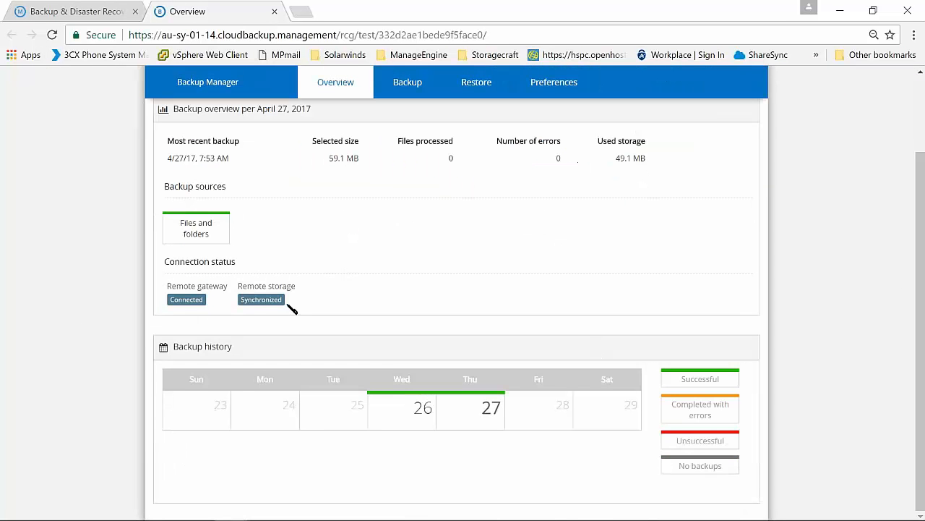
pyautogui.scroll(2, 644, 285)
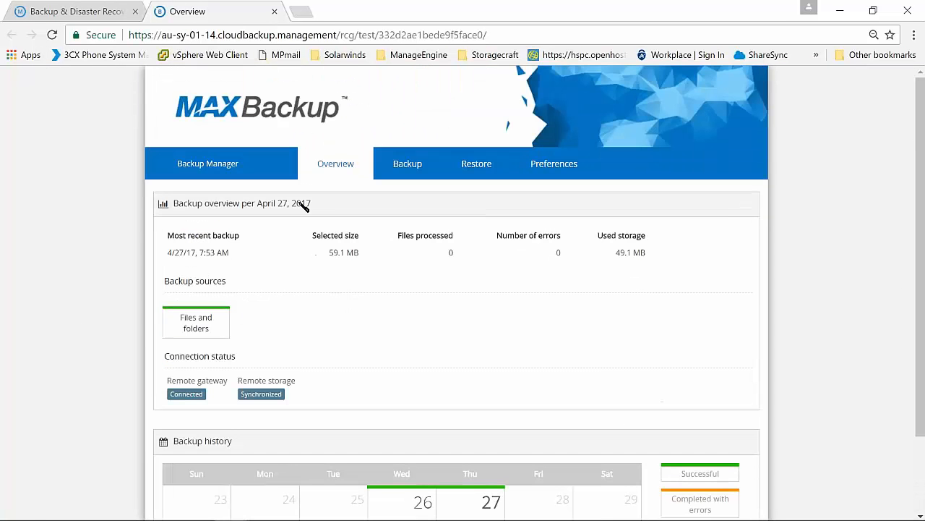
pyautogui.click(101, 13)
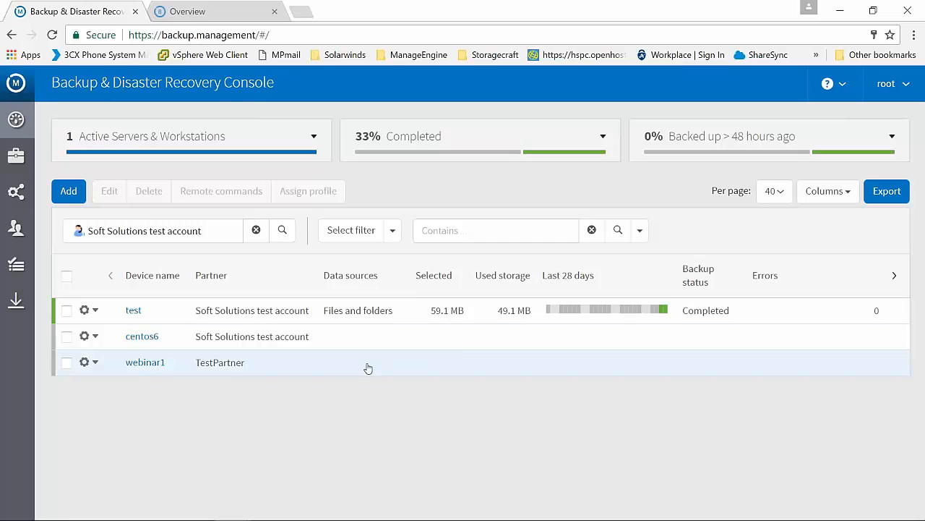
# View the remote backup command and its data source parameters for the test device, and cancel without sending it
pyautogui.rightClick(345, 301)
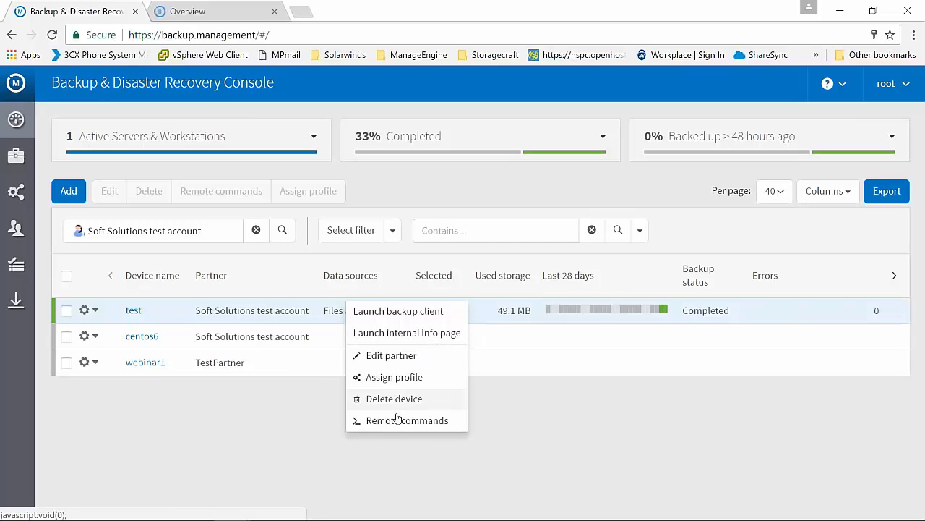
pyautogui.click(438, 420)
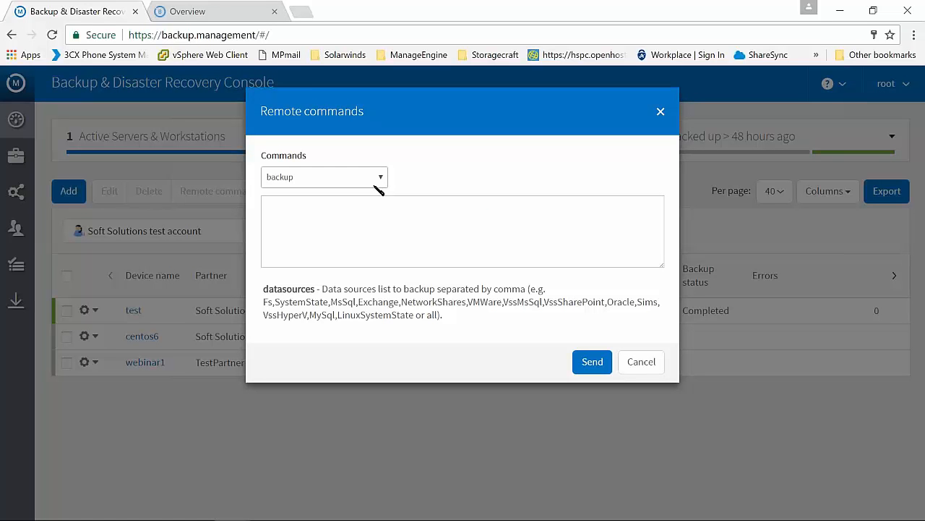
pyautogui.click(646, 367)
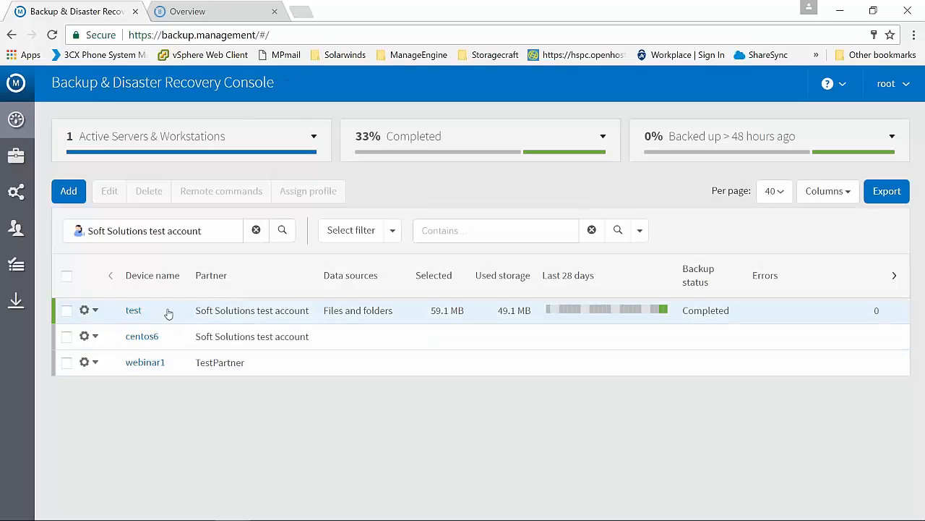
# Send the test device a set backup filter remote command with the parameter "add .mp3", close the command dialog and deselect the device
pyautogui.click(66, 310)
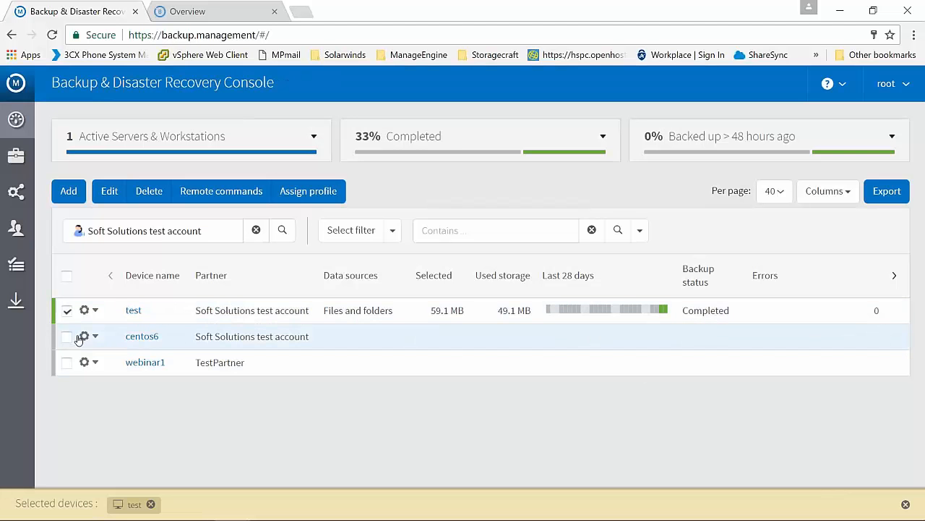
pyautogui.click(238, 195)
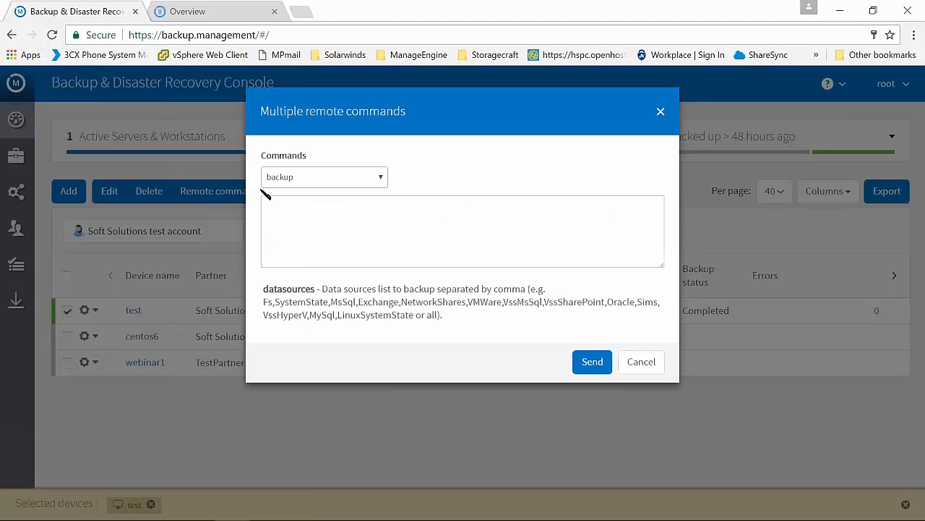
pyautogui.click(350, 178)
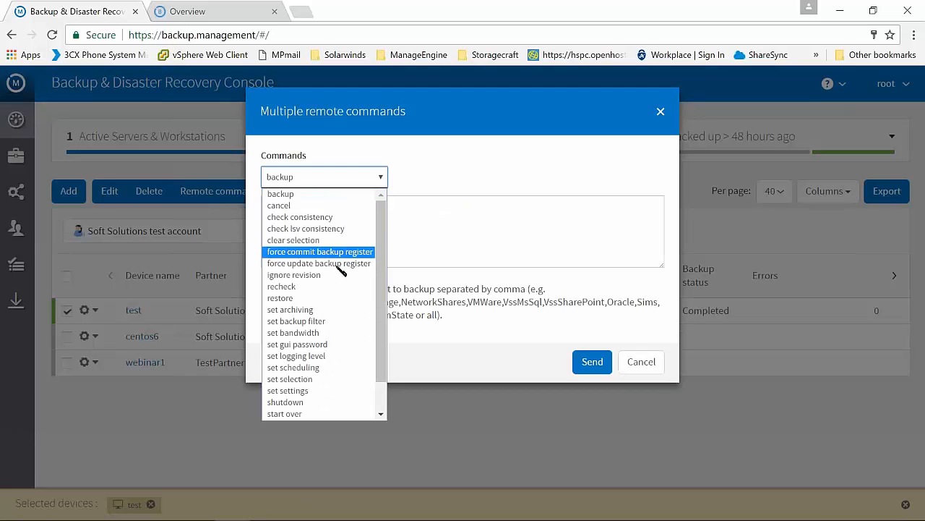
pyautogui.click(348, 322)
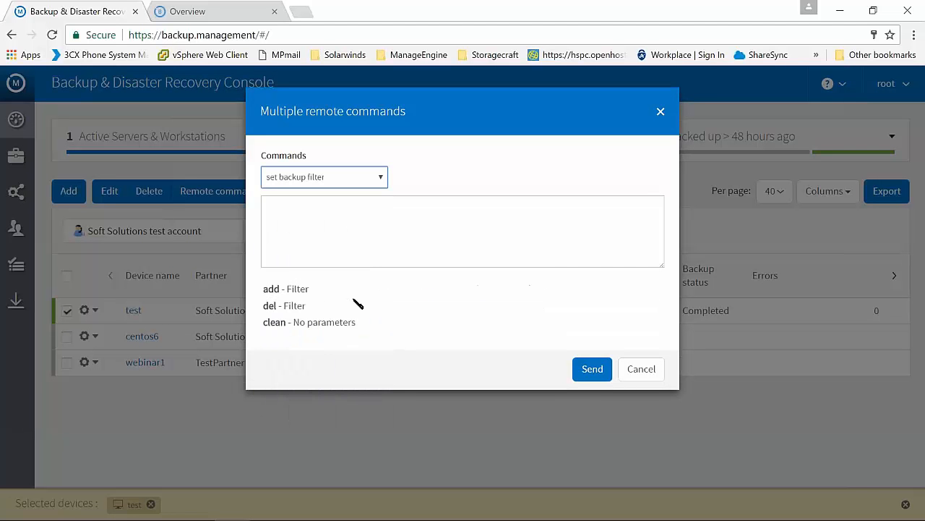
pyautogui.click(369, 217)
pyautogui.write('add')
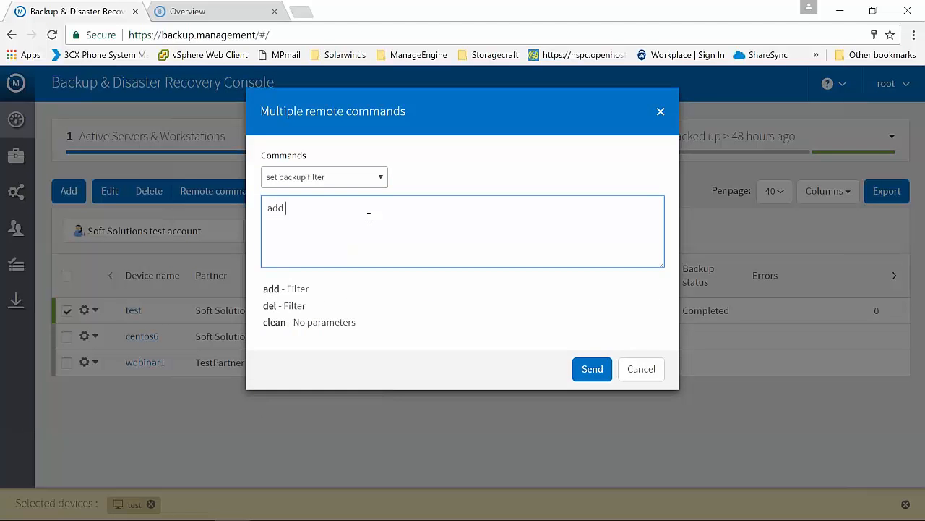
pyautogui.write(' .mp3')
pyautogui.click(603, 371)
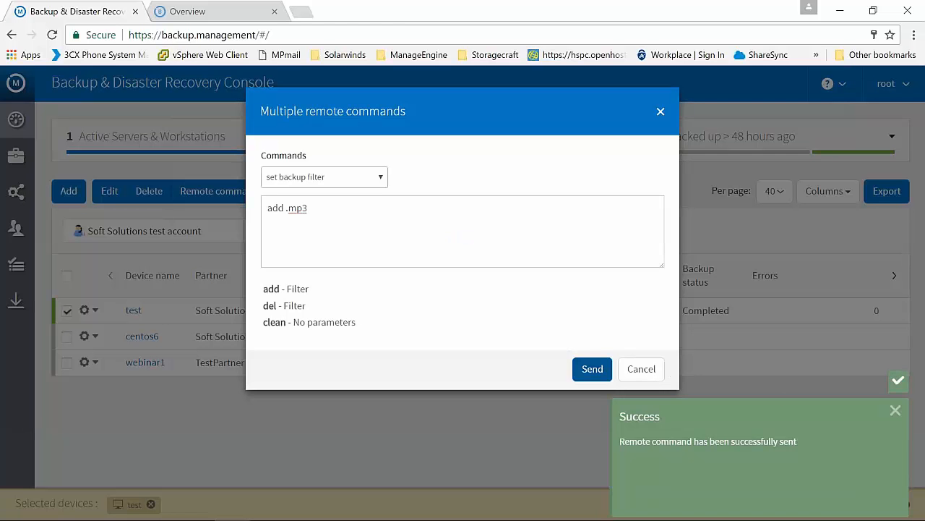
pyautogui.click(341, 256)
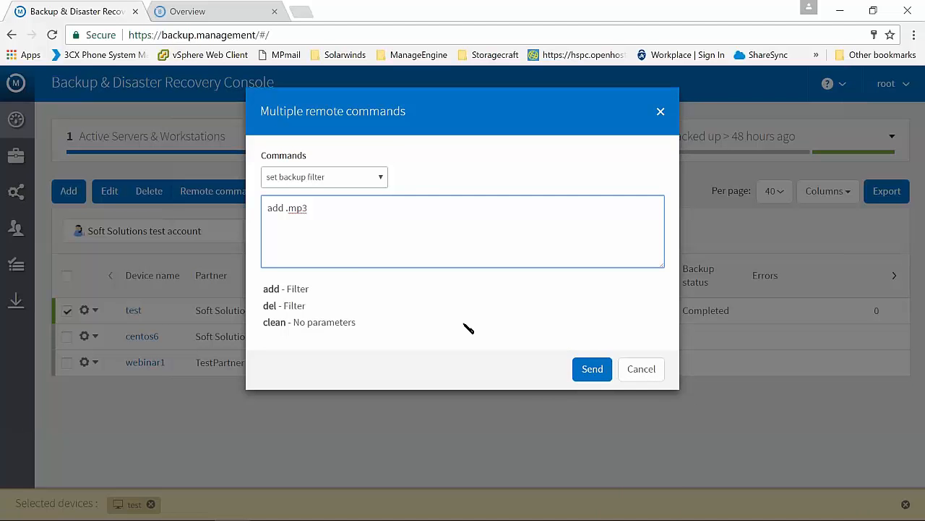
pyautogui.click(641, 368)
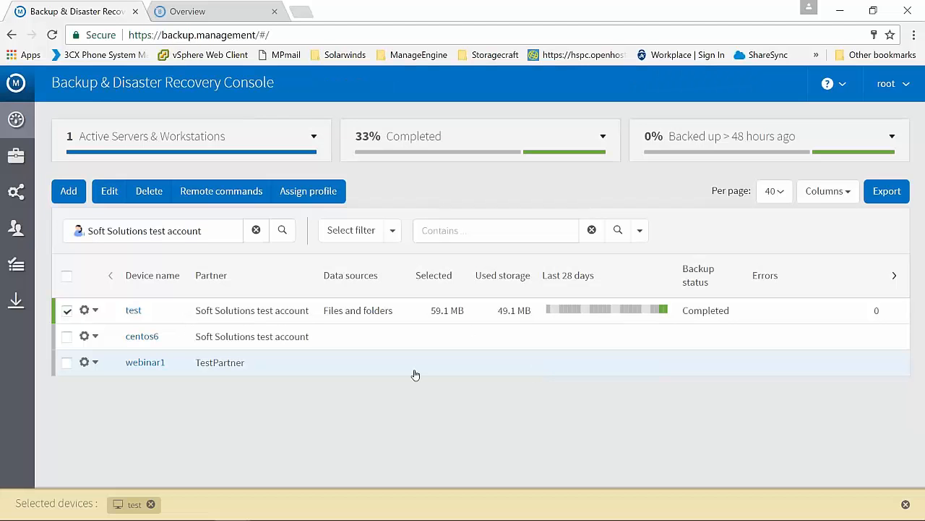
pyautogui.click(66, 312)
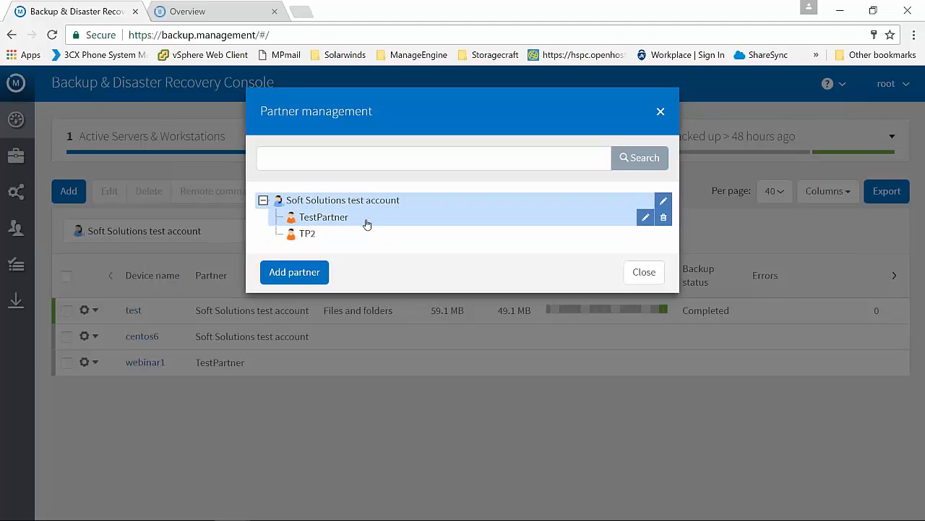
# Open TestPartner for editing, enable automatic deployment on Windows to view its installation instructions, and disable it again
pyautogui.click(646, 218)
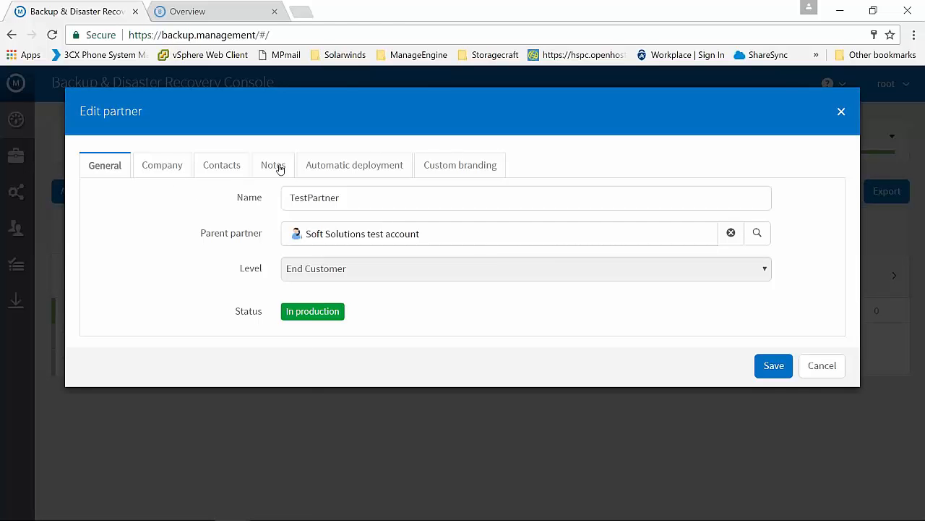
pyautogui.click(329, 167)
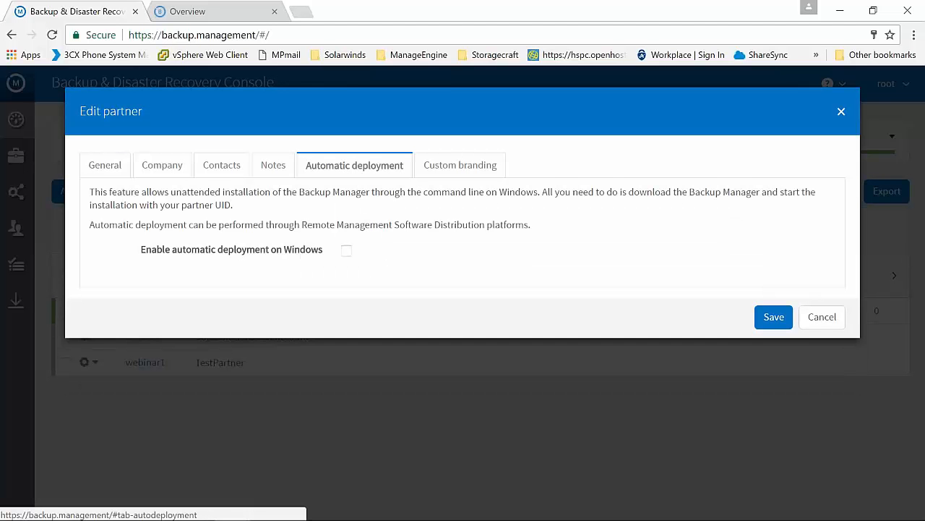
pyautogui.click(348, 253)
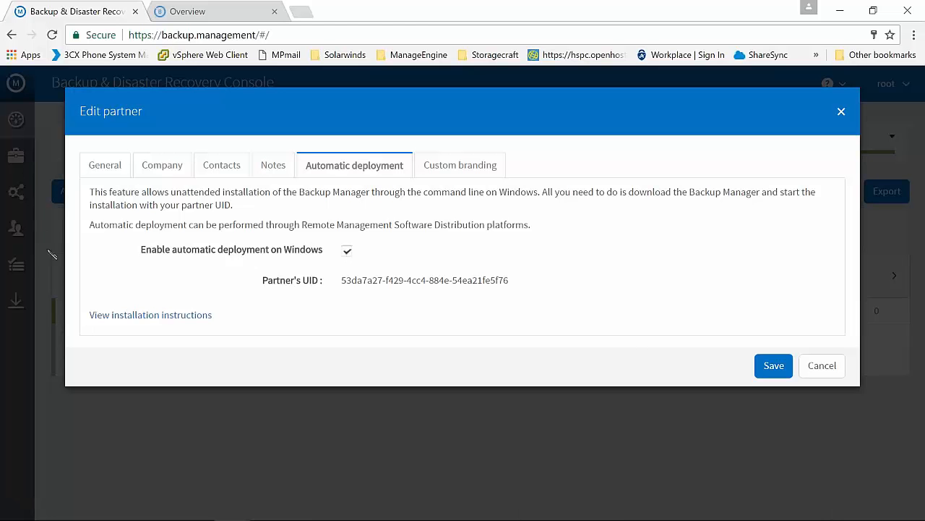
pyautogui.click(113, 315)
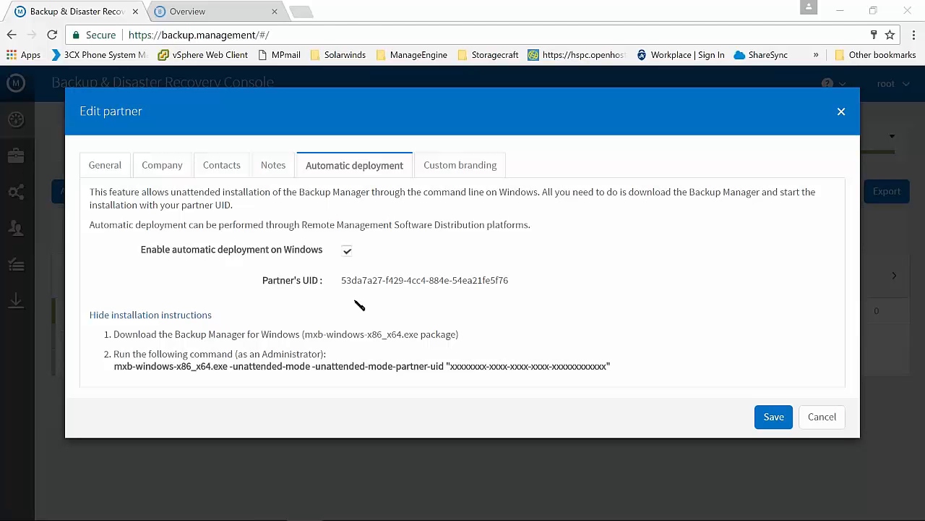
pyautogui.click(349, 251)
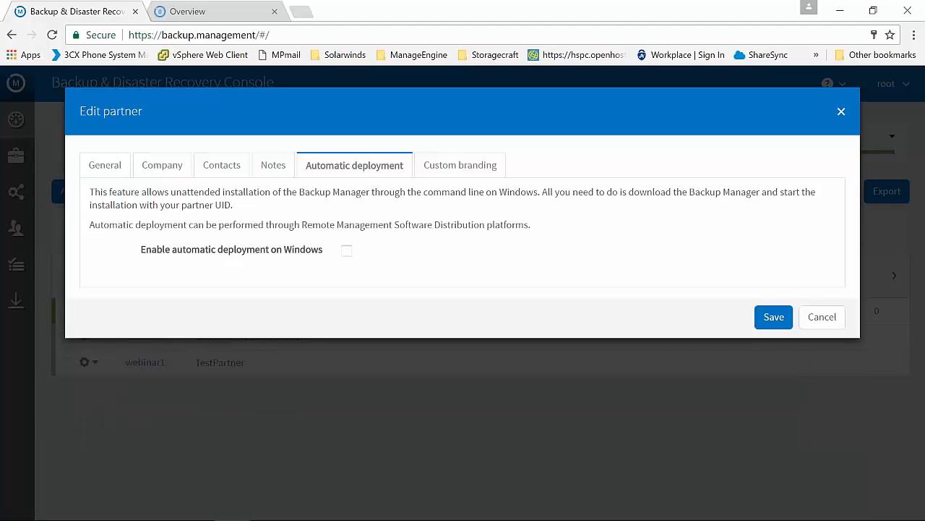
# View TestPartner's custom branding settings, compare them with the look of the open backup client overview, and return to the console
pyautogui.click(444, 168)
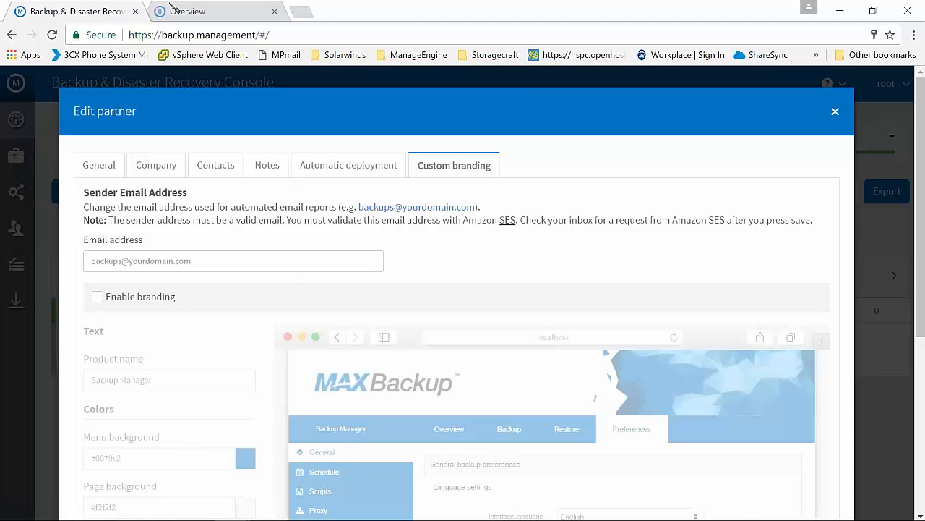
pyautogui.click(182, 10)
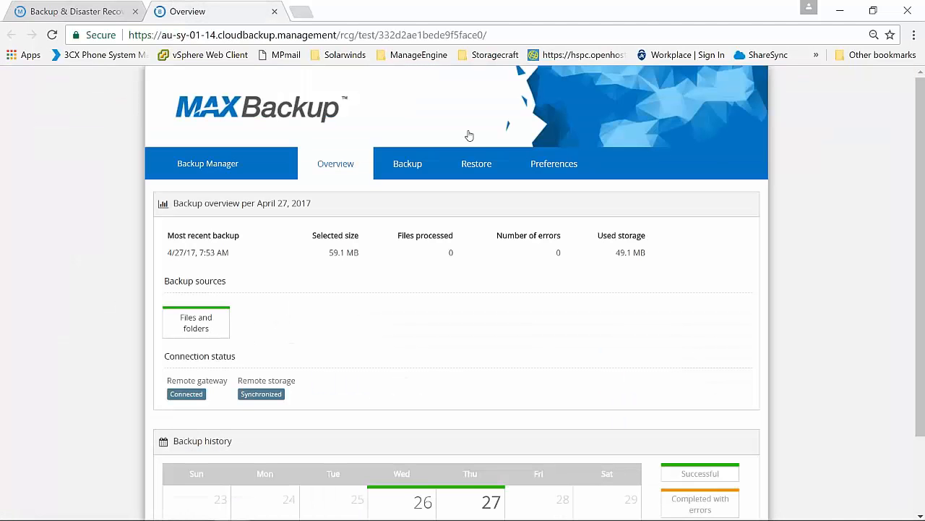
pyautogui.scroll(-1, 103, 330)
pyautogui.scroll(-2, 103, 329)
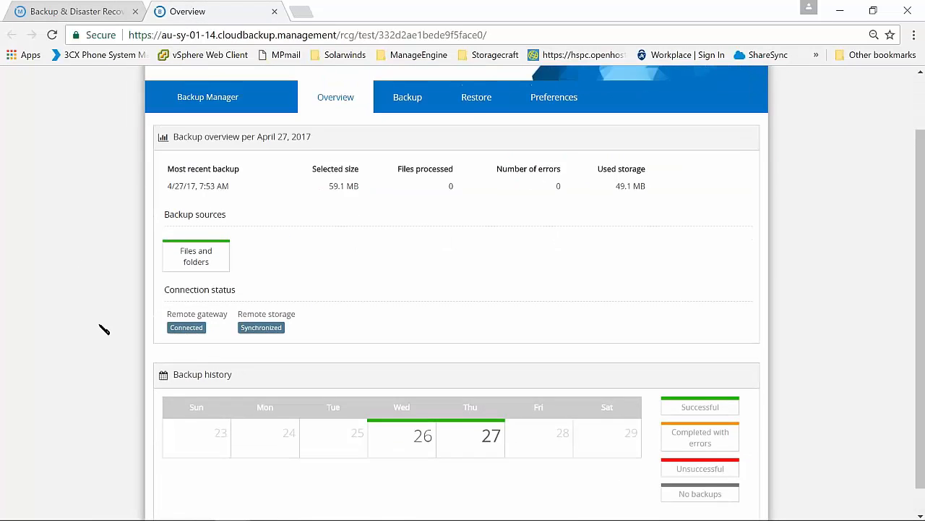
pyautogui.scroll(2, 103, 253)
pyautogui.click(113, 10)
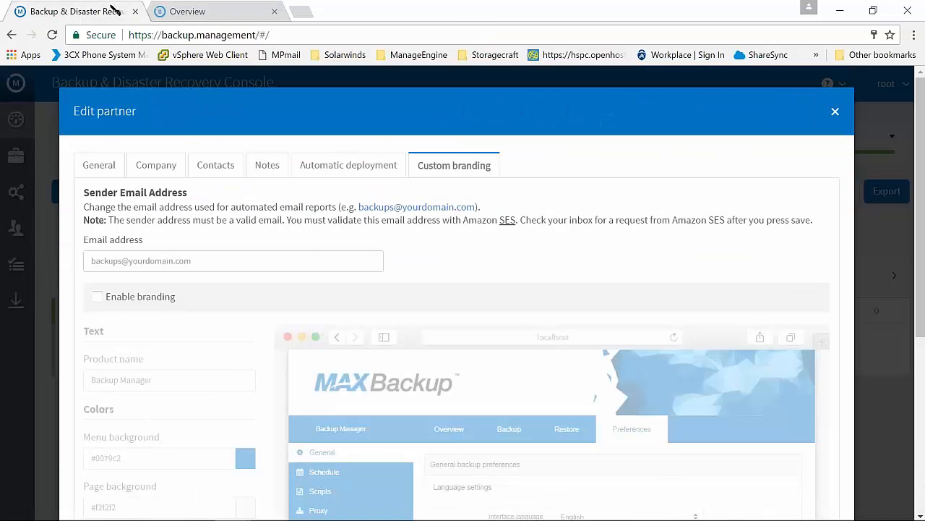
# Enable branding for TestPartner and examine the sender address note, product name, colours, images and the preview page
pyautogui.scroll(-1, 379, 265)
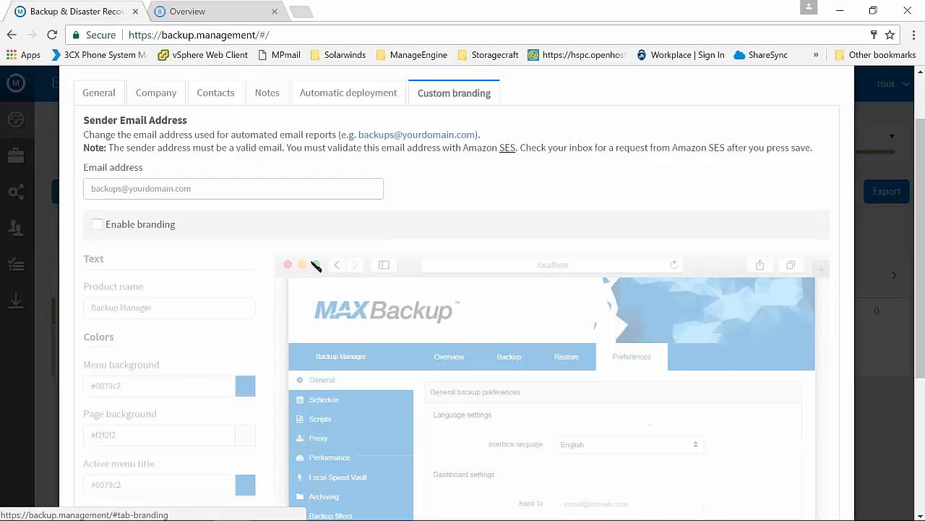
pyautogui.click(147, 225)
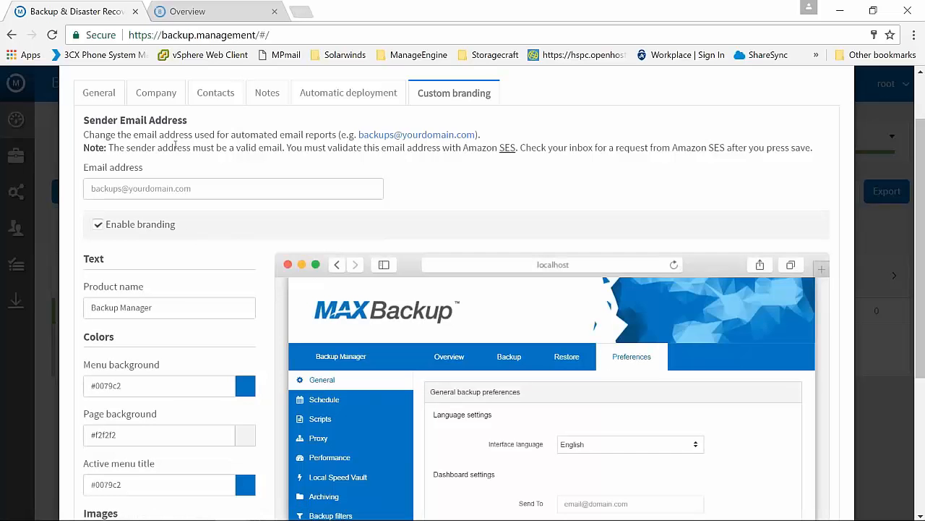
pyautogui.moveTo(174, 147); pyautogui.dragTo(438, 147)
pyautogui.click(244, 169)
pyautogui.scroll(-1, 243, 166)
pyautogui.scroll(-2, 238, 169)
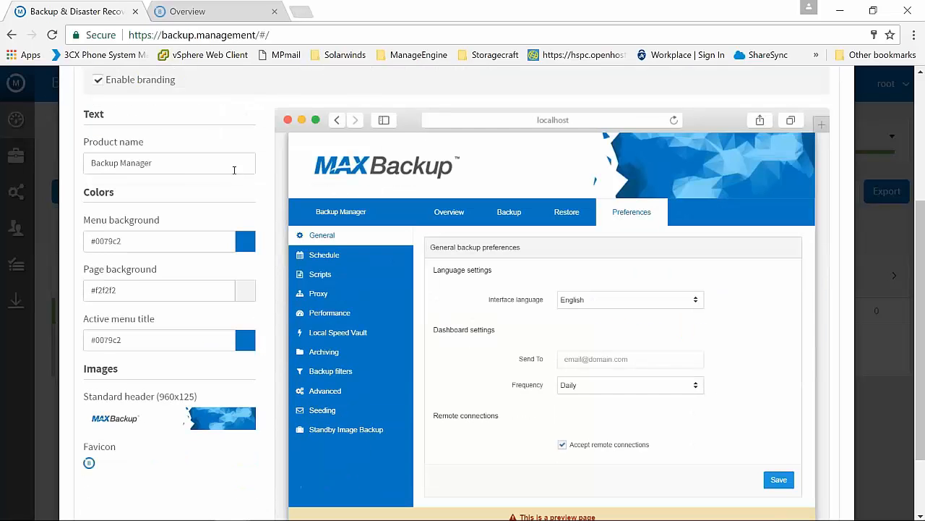
pyautogui.doubleClick(170, 161)
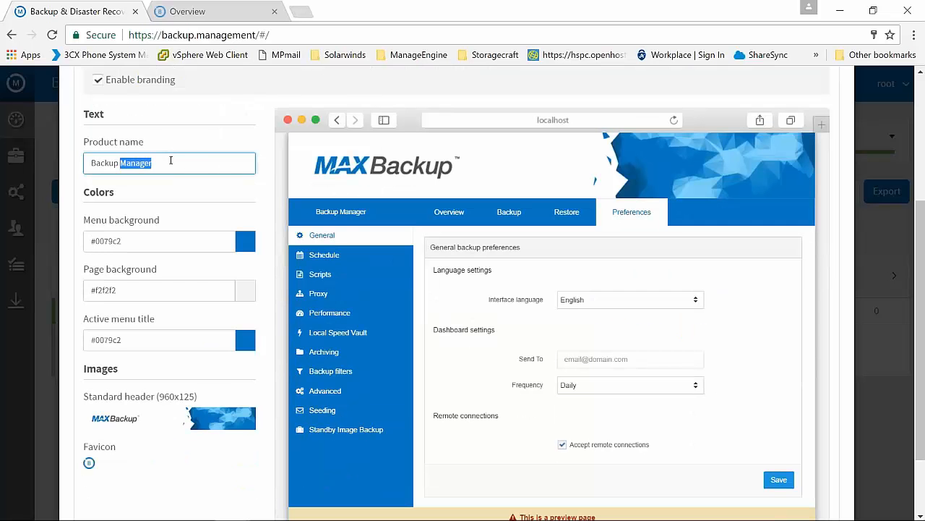
pyautogui.click(171, 161)
pyautogui.scroll(-2, 97, 265)
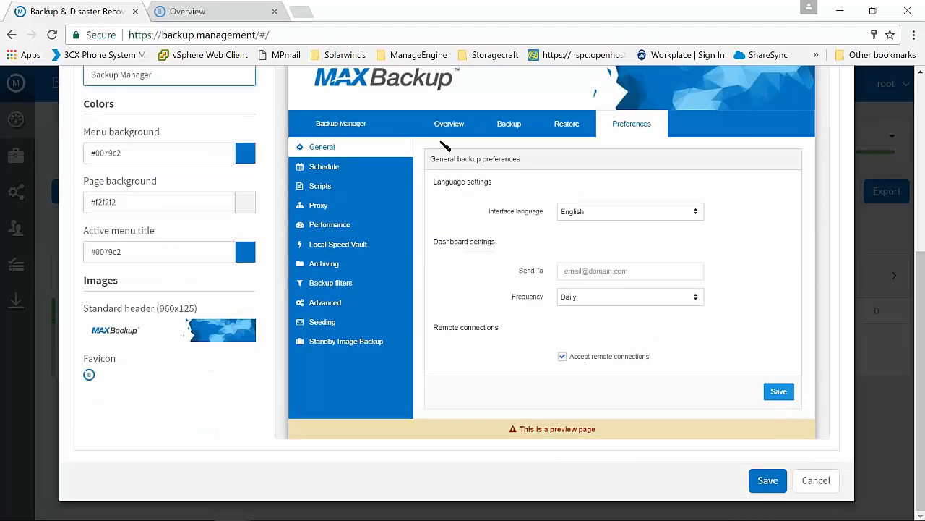
pyautogui.scroll(2, 171, 346)
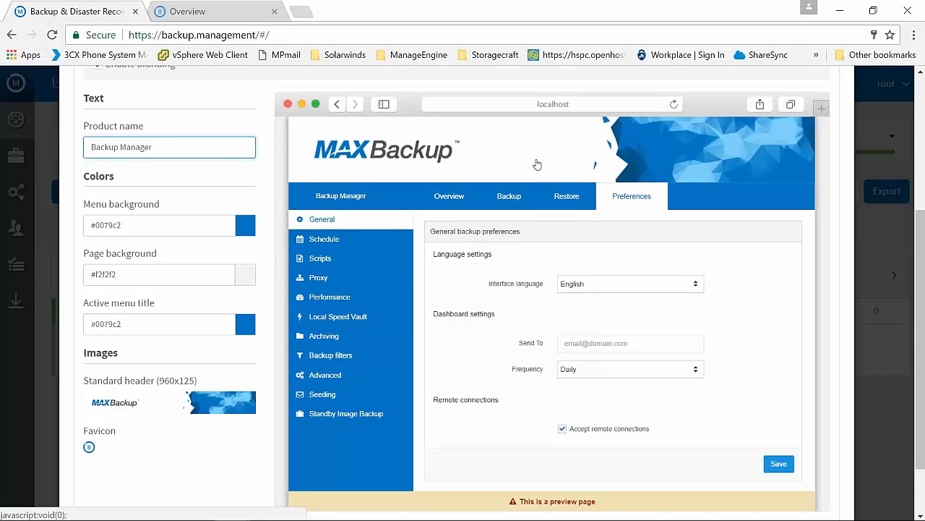
pyautogui.scroll(-2, 308, 194)
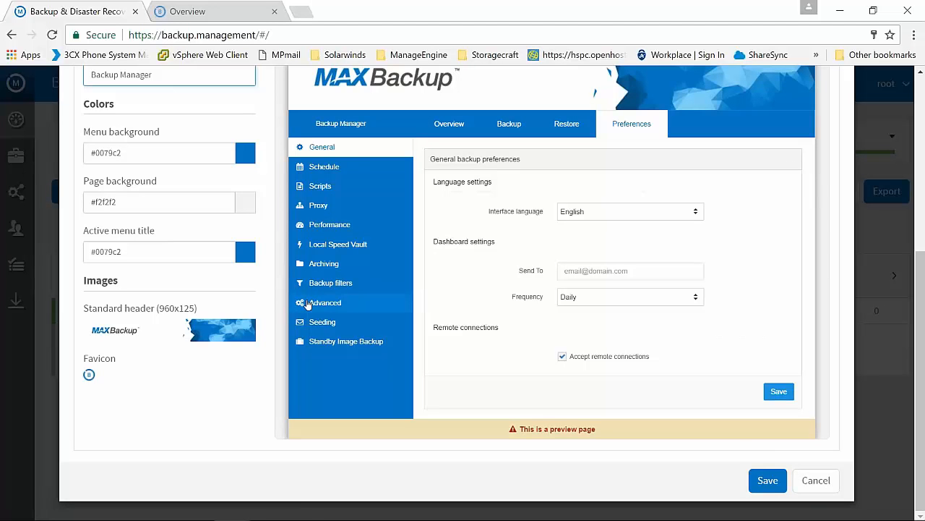
# Browse for a standard header image, cancel the file selection, discard the TestPartner edits and close partner management
pyautogui.click(194, 333)
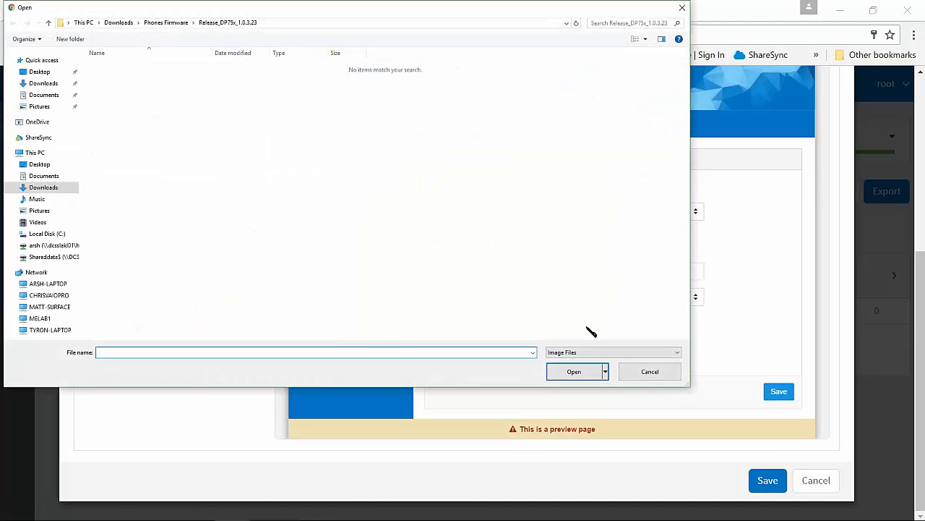
pyautogui.click(654, 372)
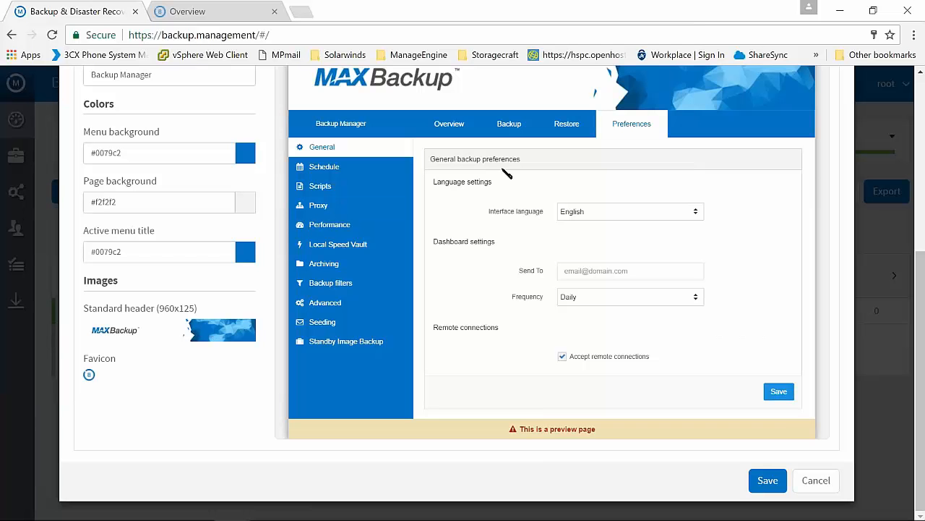
pyautogui.click(815, 481)
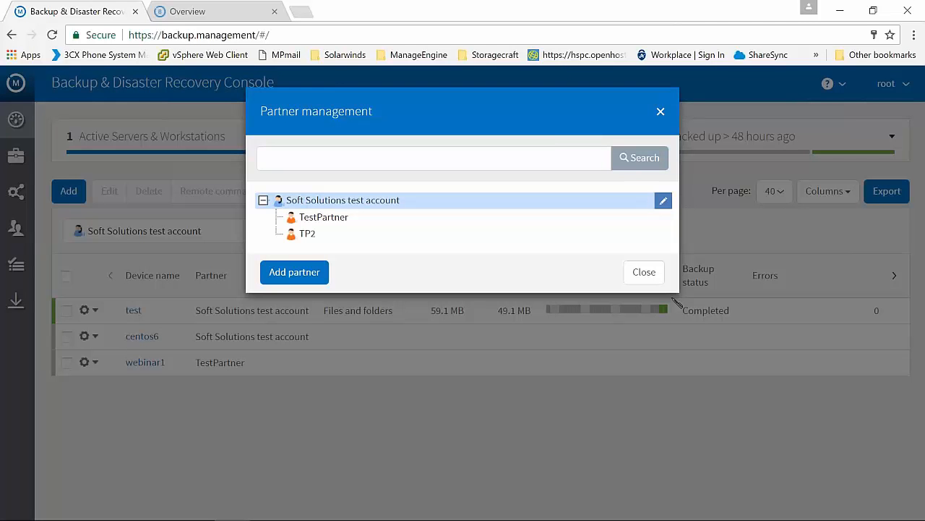
pyautogui.click(644, 272)
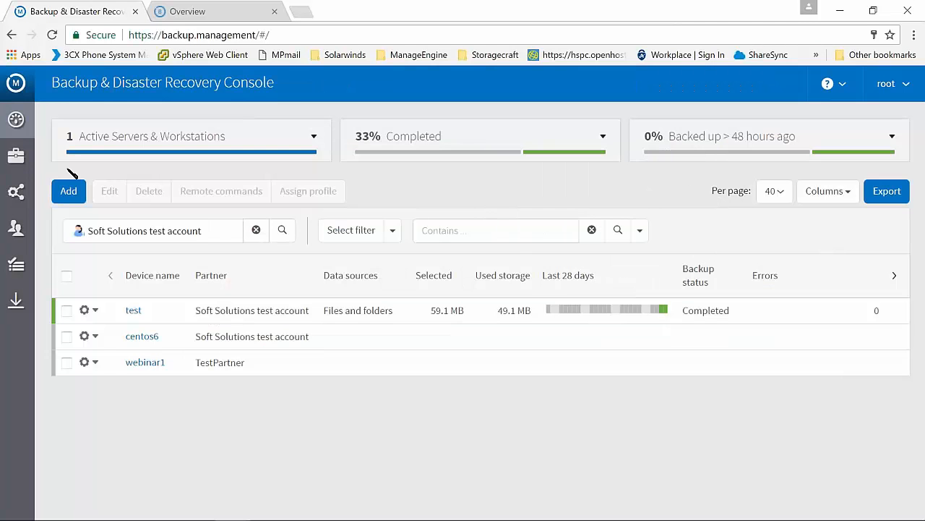
# Examine TestProfile's data sources and LocalSpeedVault preferences in the backup profiles
pyautogui.click(19, 191)
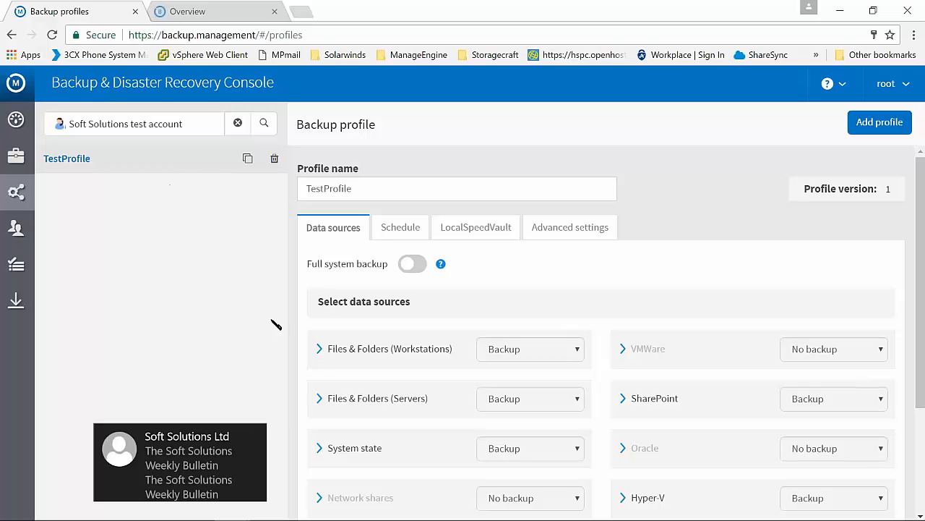
pyautogui.click(256, 438)
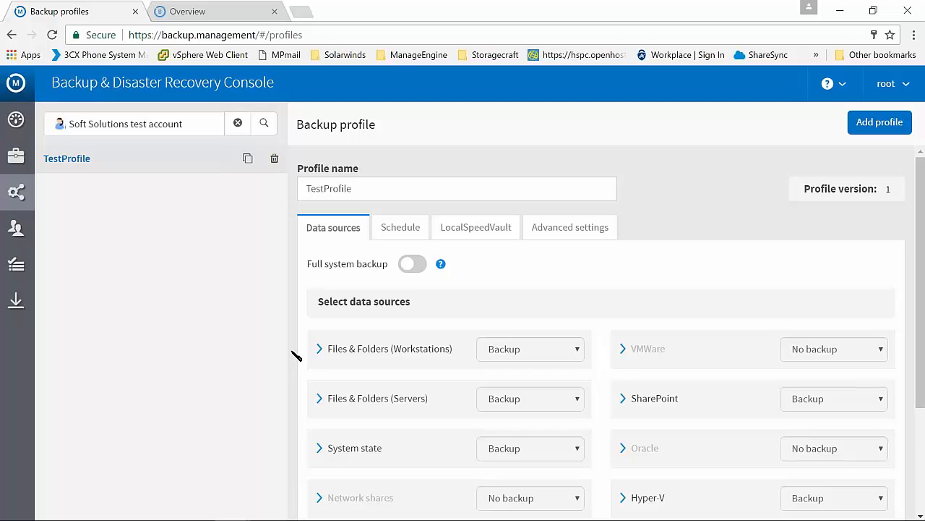
pyautogui.scroll(-1, 299, 352)
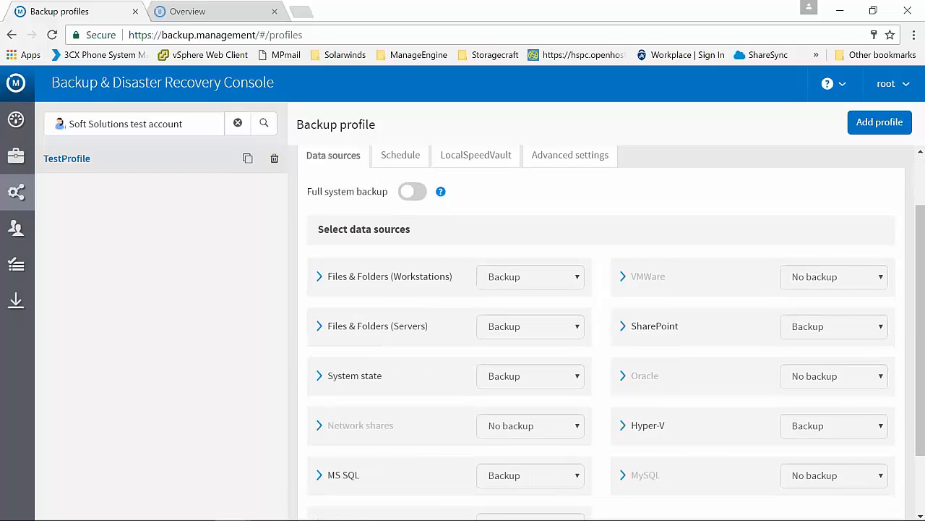
pyautogui.scroll(-1, 448, 253)
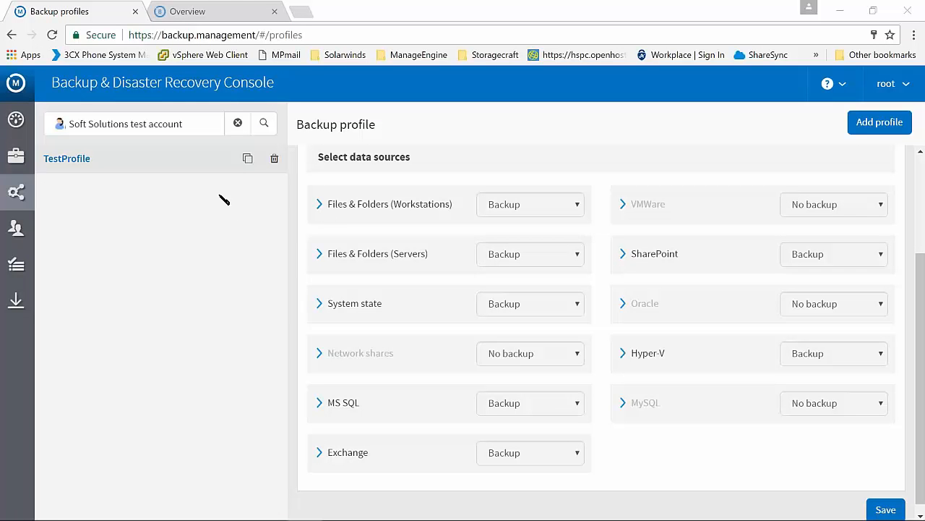
pyautogui.scroll(2, 467, 231)
pyautogui.click(468, 229)
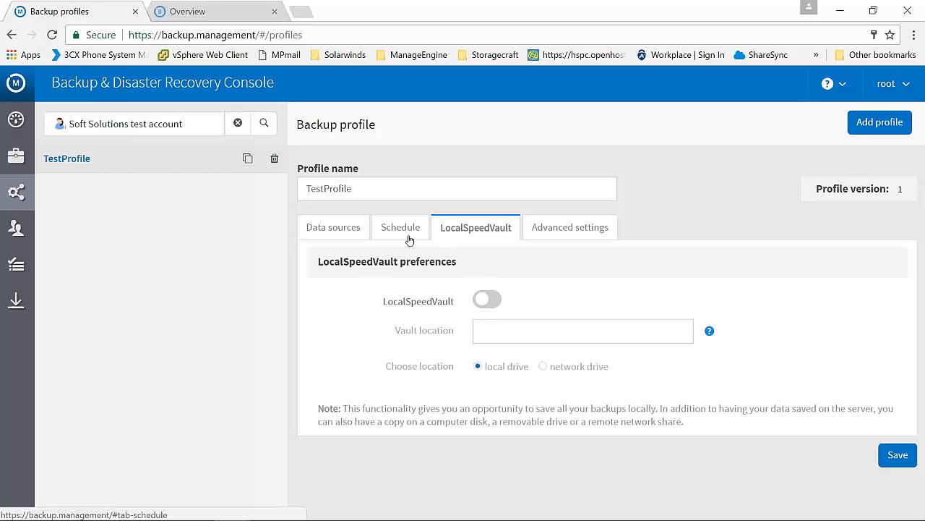
# Open user management, examine the role options available for the root user, and cancel the user edit
pyautogui.click(16, 227)
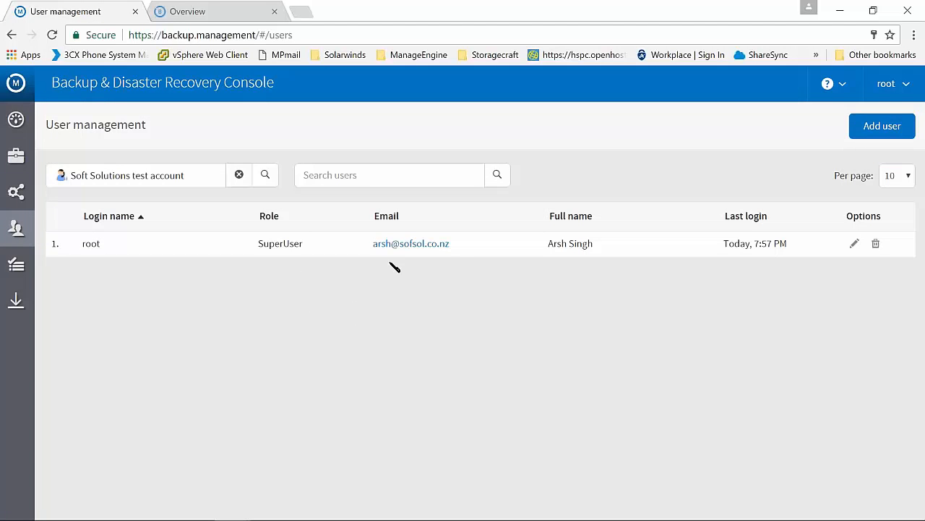
pyautogui.click(854, 243)
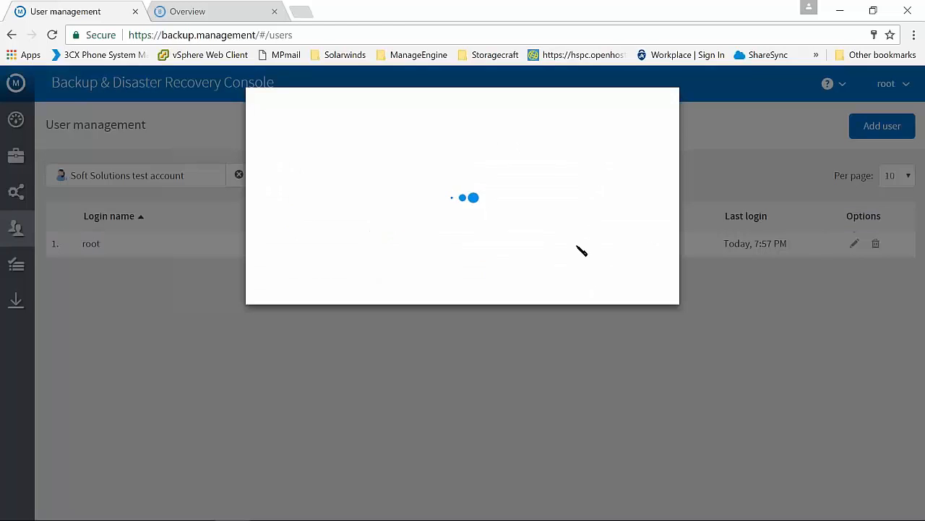
pyautogui.click(458, 300)
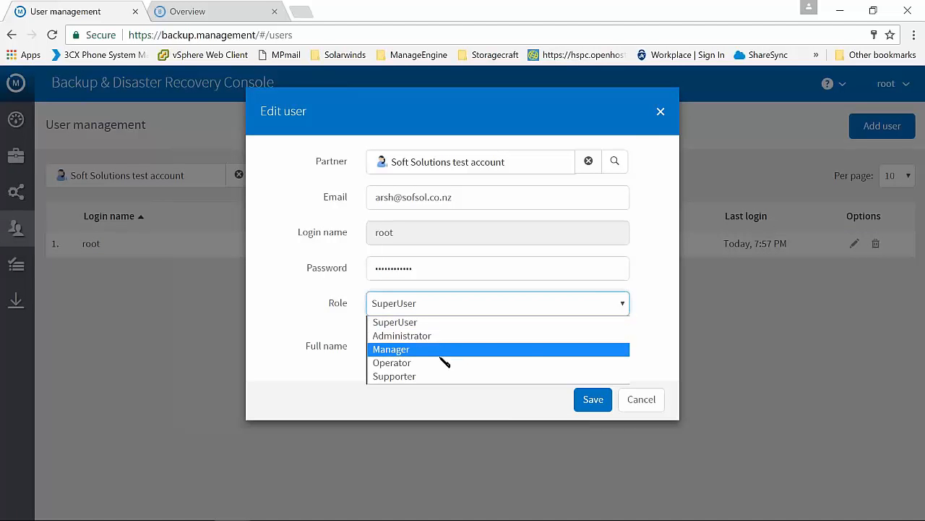
pyautogui.click(661, 331)
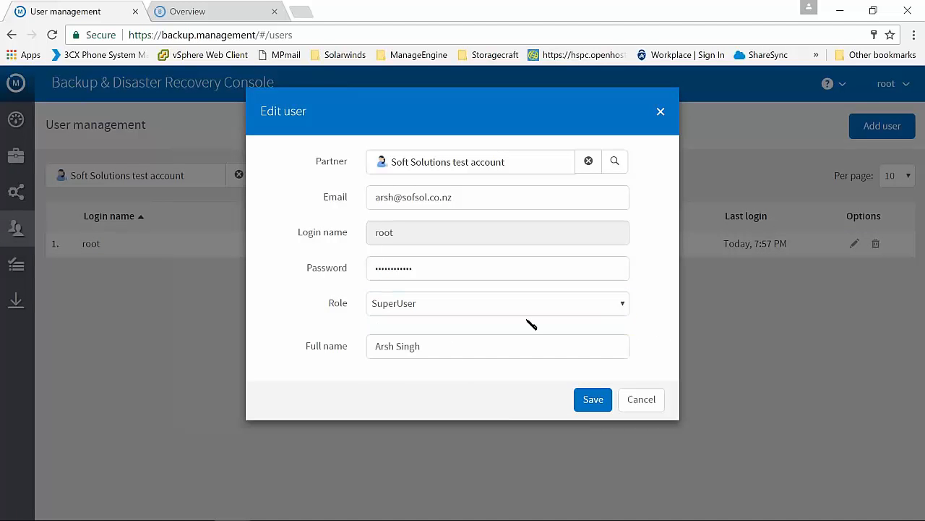
pyautogui.click(650, 399)
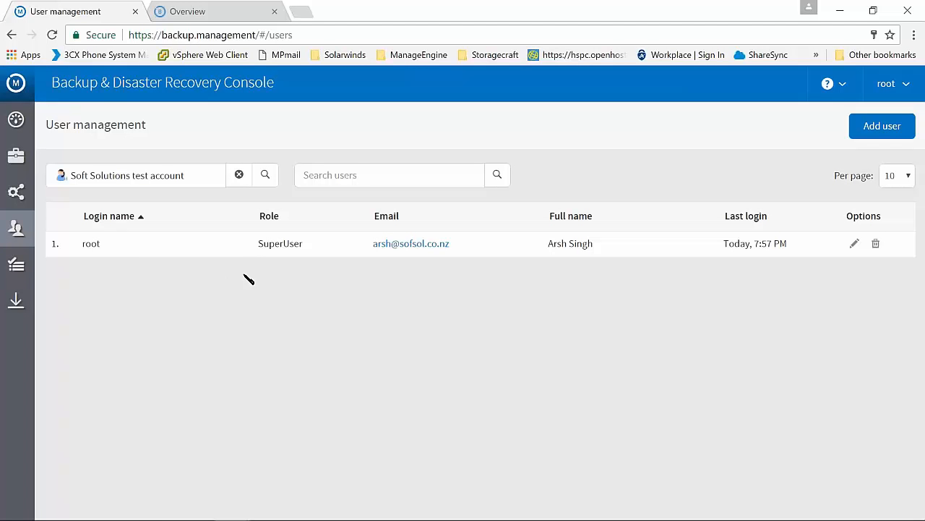
# Open product management and examine the security features and selection limits of TestProduct and the All-In product
pyautogui.click(15, 264)
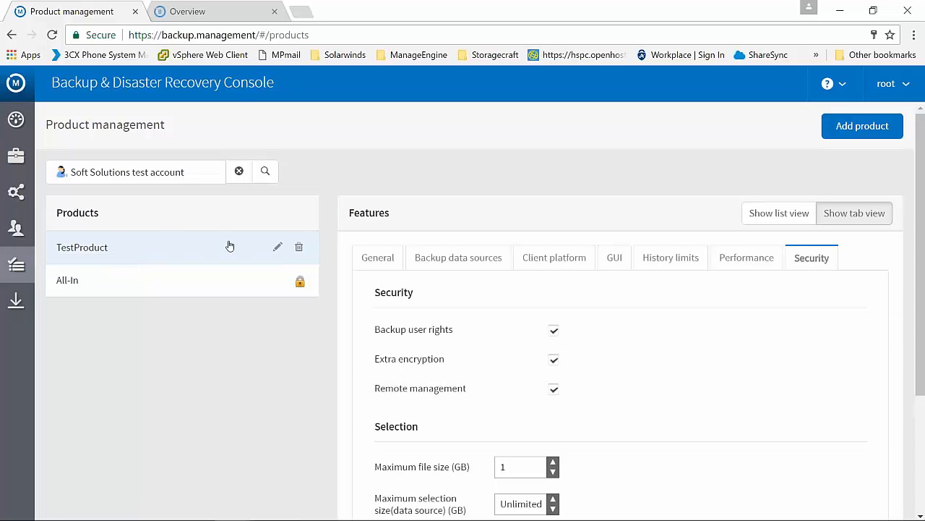
pyautogui.scroll(-1, 253, 267)
pyautogui.scroll(-1, 253, 267)
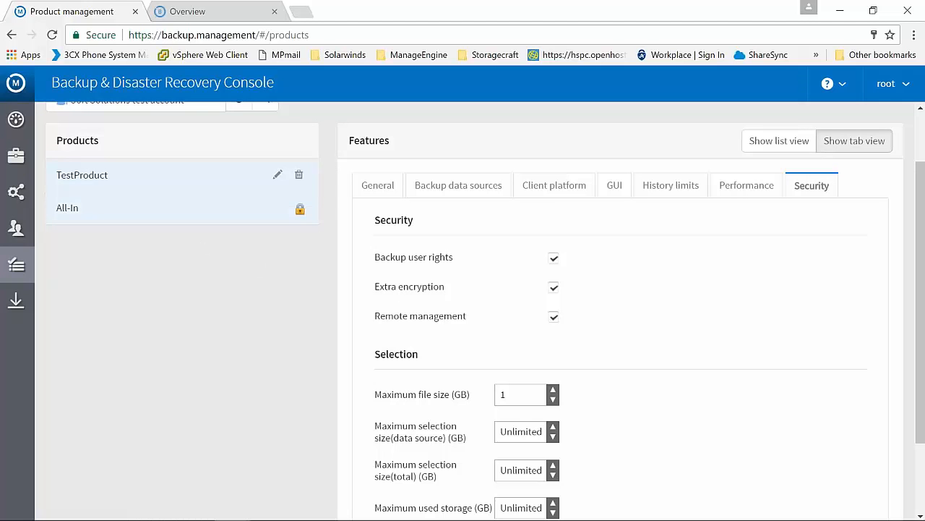
pyautogui.click(181, 208)
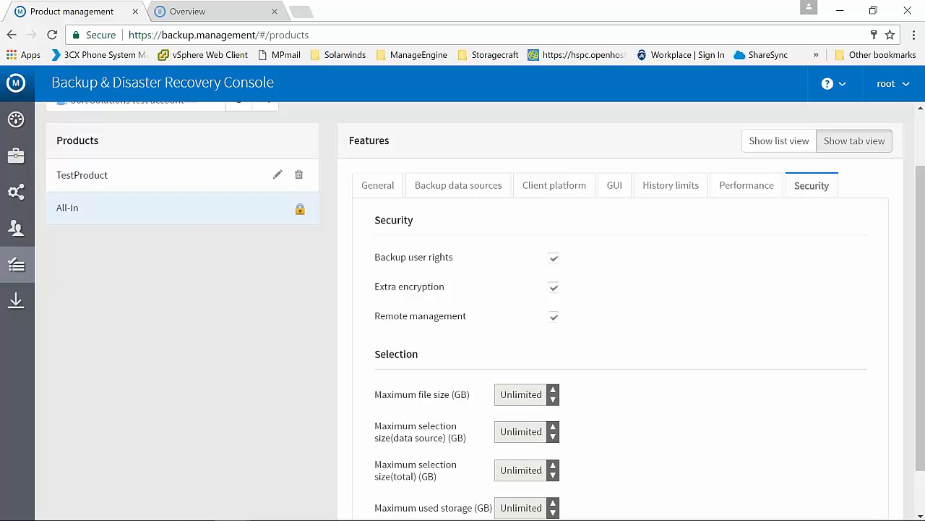
pyautogui.scroll(-1, 210, 217)
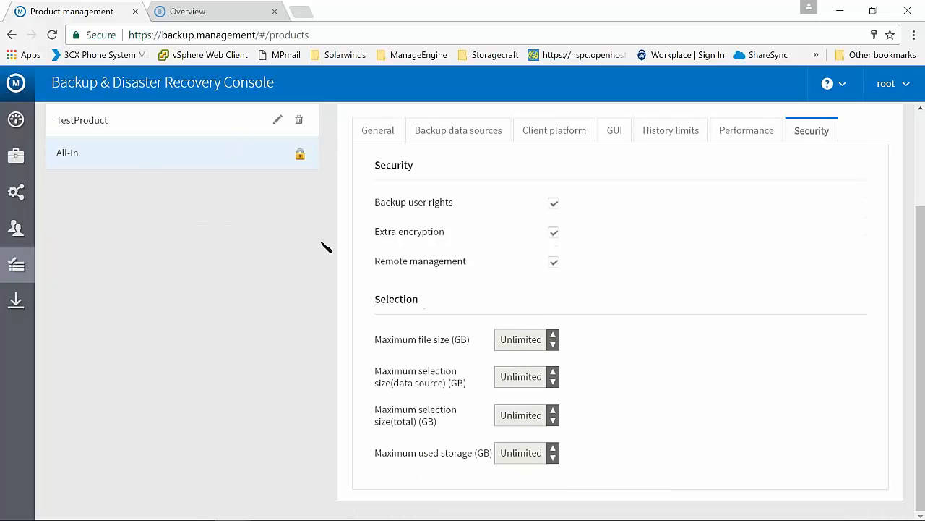
pyautogui.scroll(2, 318, 246)
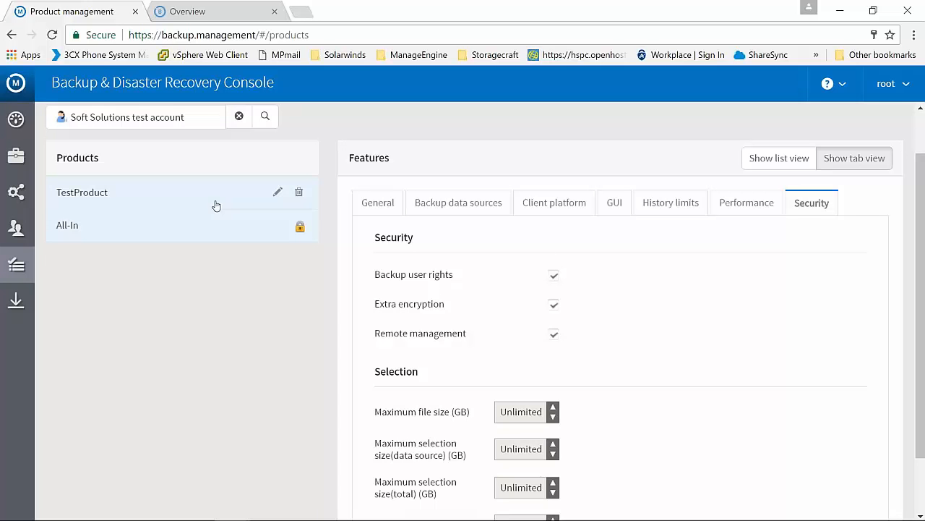
# Return to TestProduct and examine its selection limits, highlighting the maximum file size setting
pyautogui.click(215, 206)
pyautogui.scroll(-2, 475, 371)
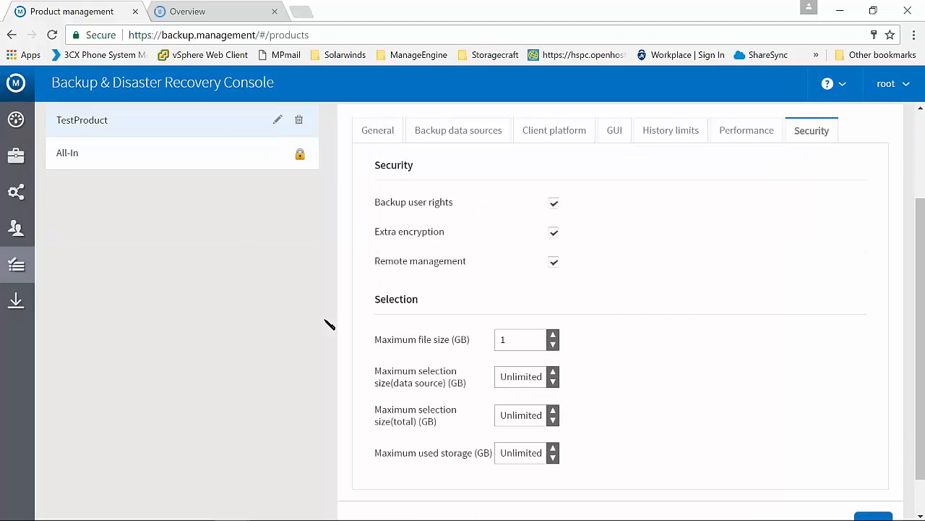
pyautogui.moveTo(374, 346); pyautogui.dragTo(477, 343)
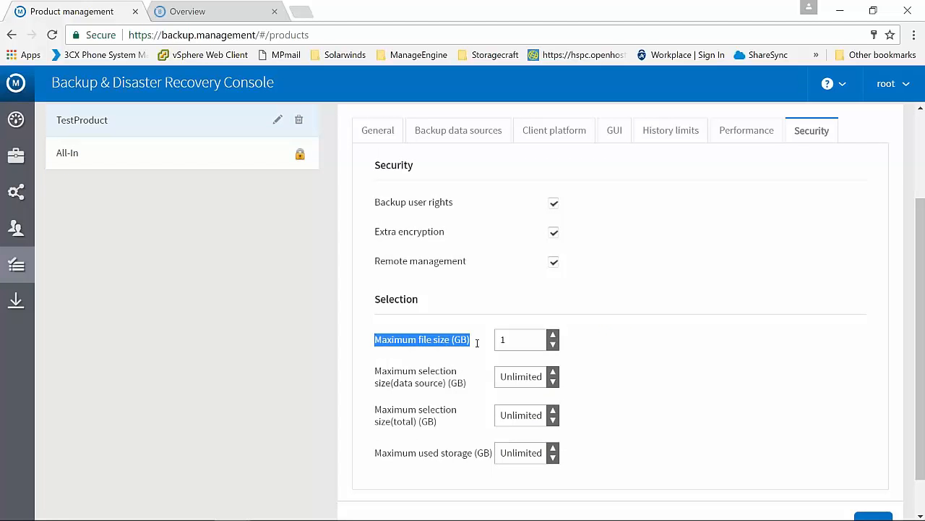
pyautogui.click(477, 345)
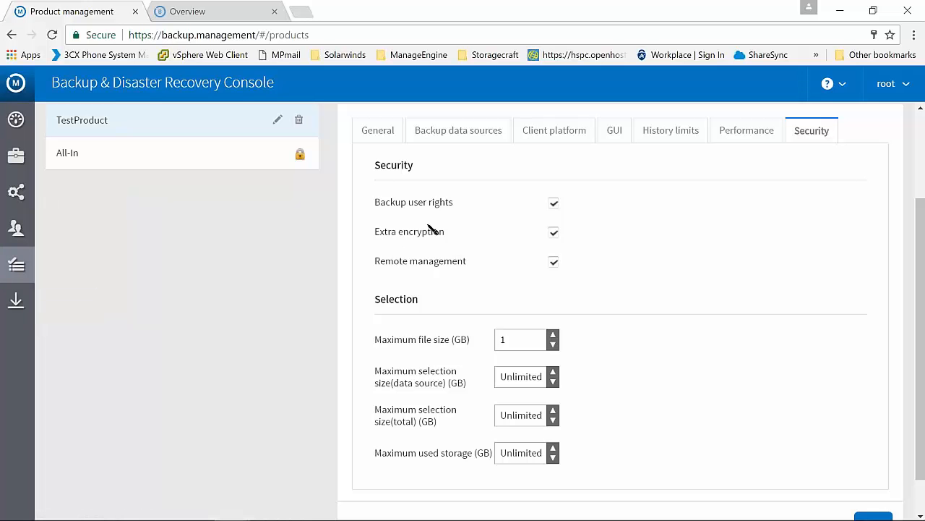
# Open the downloads page and read about the Backup Manager and the Recovery Console
pyautogui.click(24, 310)
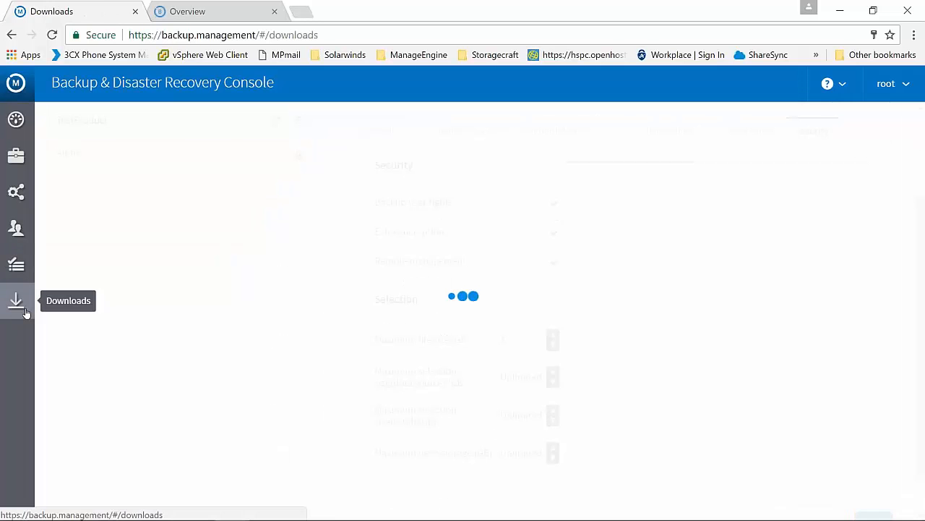
pyautogui.scroll(2, 264, 347)
pyautogui.scroll(1, 265, 347)
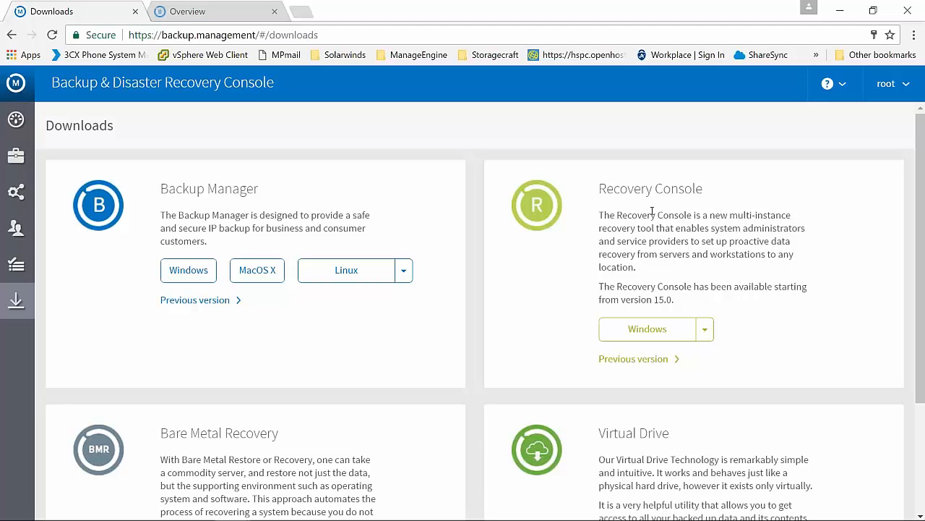
pyautogui.moveTo(632, 215); pyautogui.dragTo(674, 229)
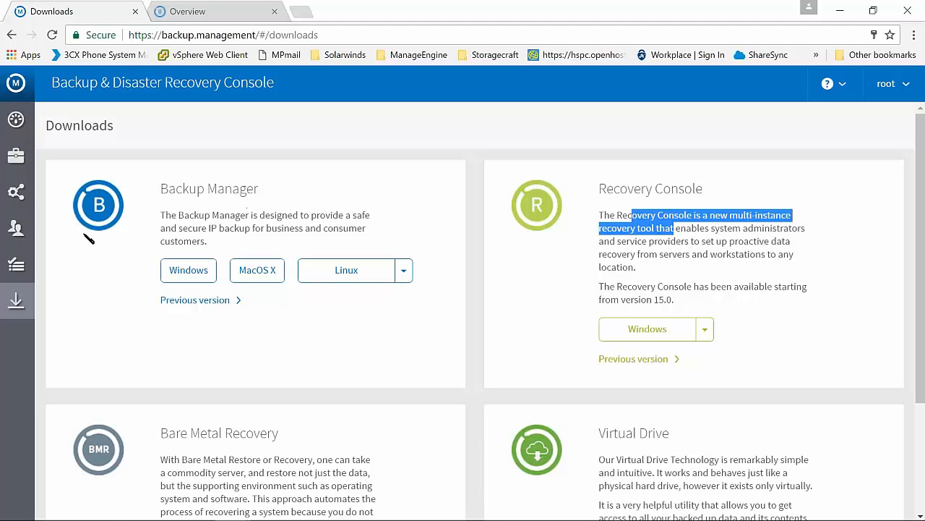
# Return to the device dashboard, open the XLSX export settings and view the available layouts
pyautogui.click(16, 121)
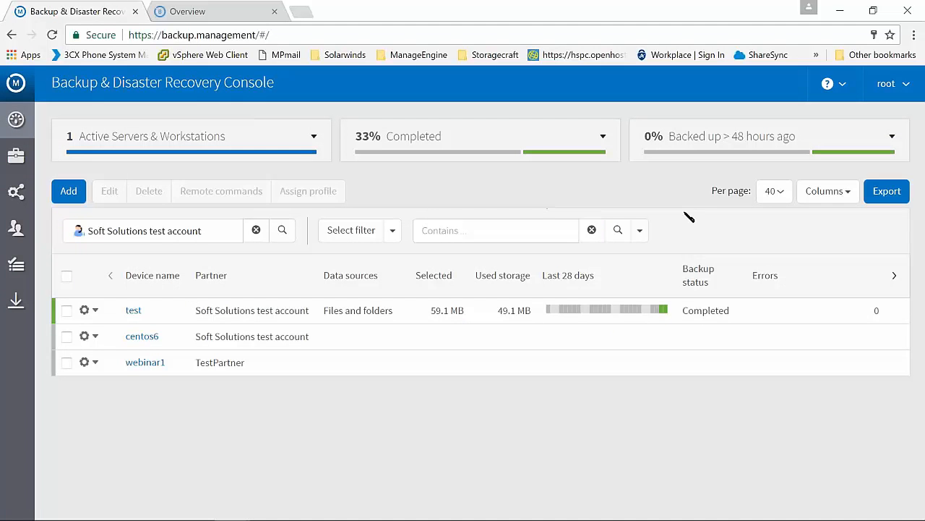
pyautogui.click(878, 193)
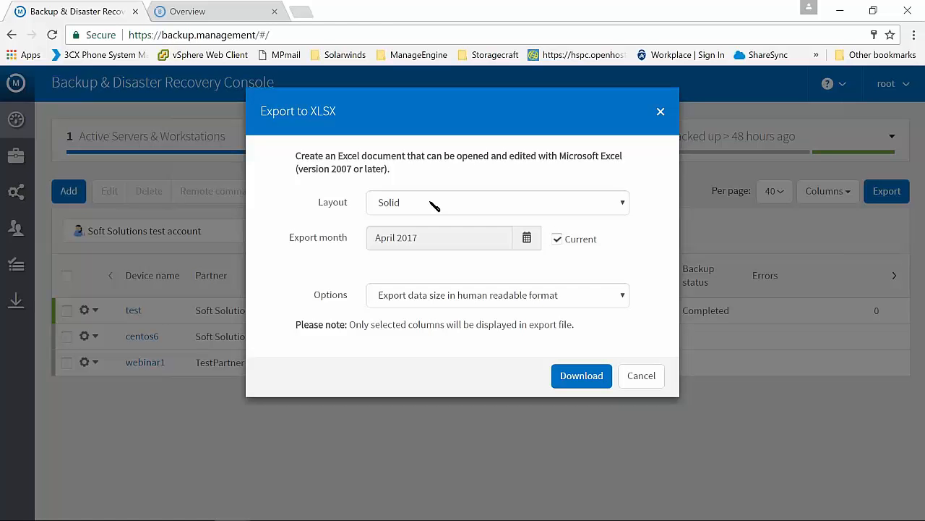
pyautogui.click(435, 207)
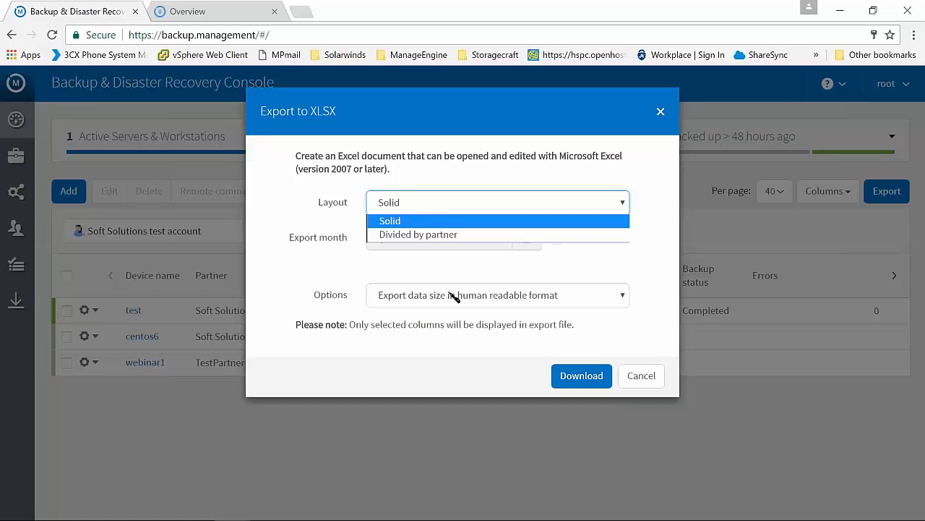
# Switch to the exported report in Excel, examine its device, data source and selected size columns, and return to the console
pyautogui.click(460, 512)
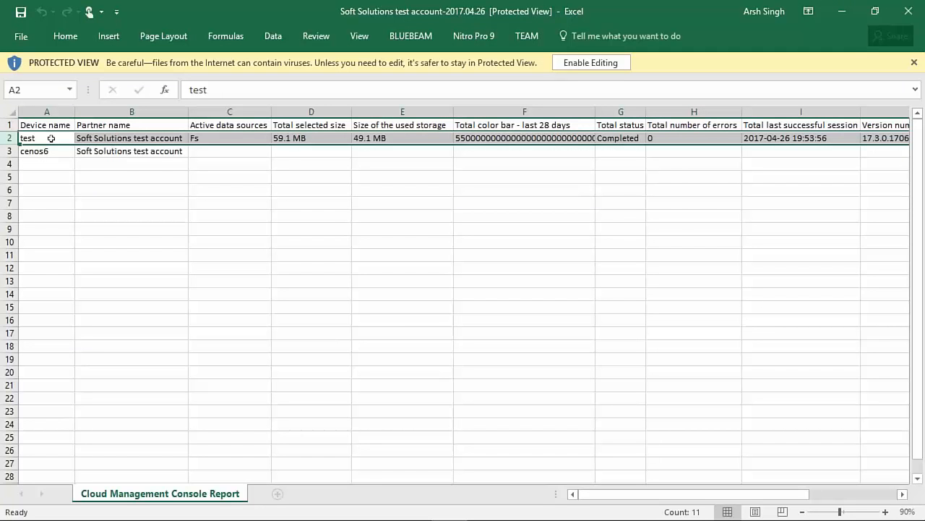
pyautogui.moveTo(52, 147); pyautogui.dragTo(80, 234)
pyautogui.click(144, 188)
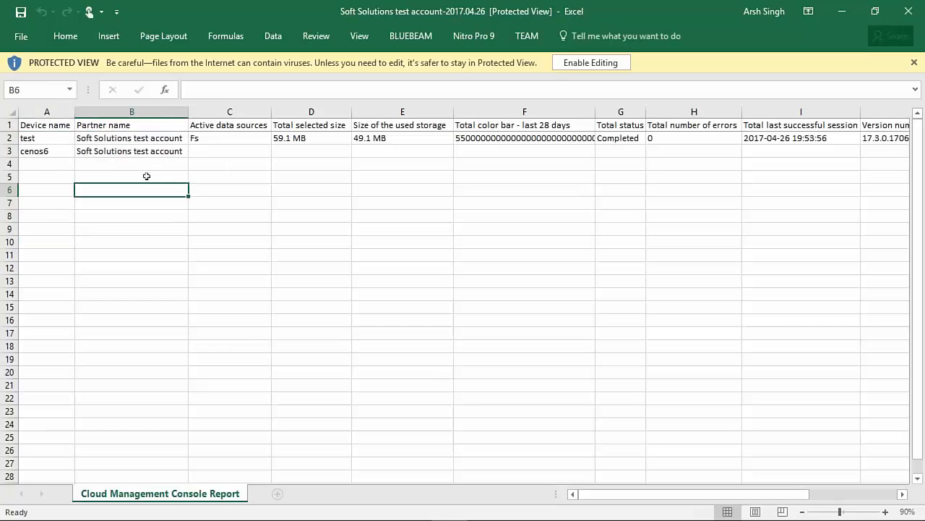
pyautogui.click(233, 137)
pyautogui.click(311, 138)
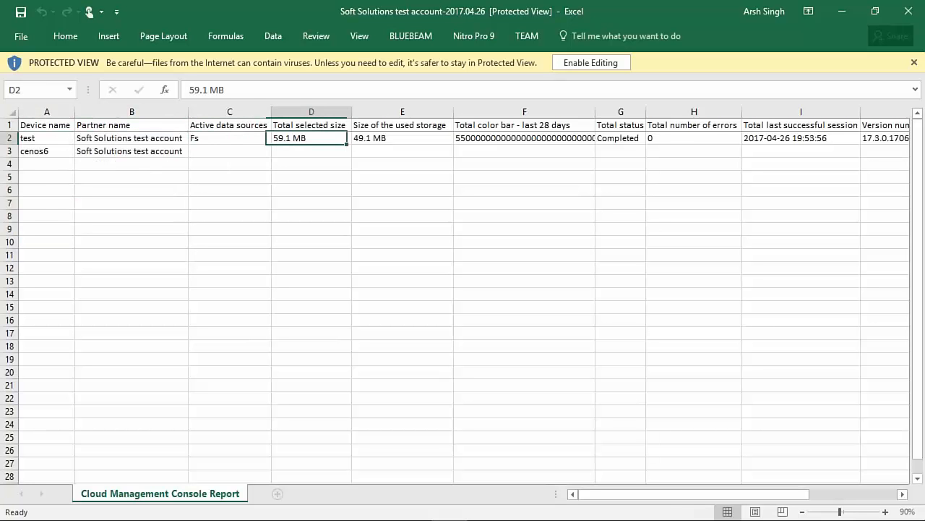
pyautogui.click(852, 8)
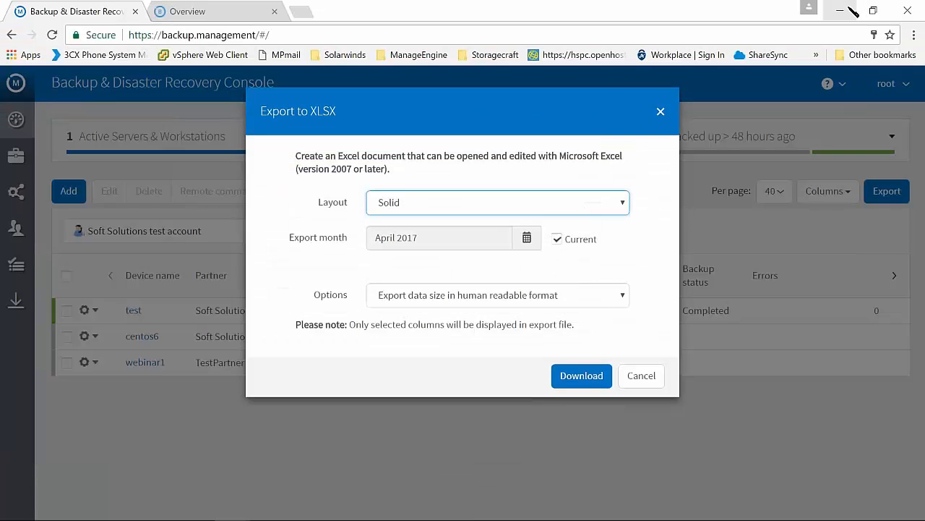
# Set the export layout to Divided by partner, view the data size format options, and cancel the export
pyautogui.click(496, 208)
pyautogui.click(471, 234)
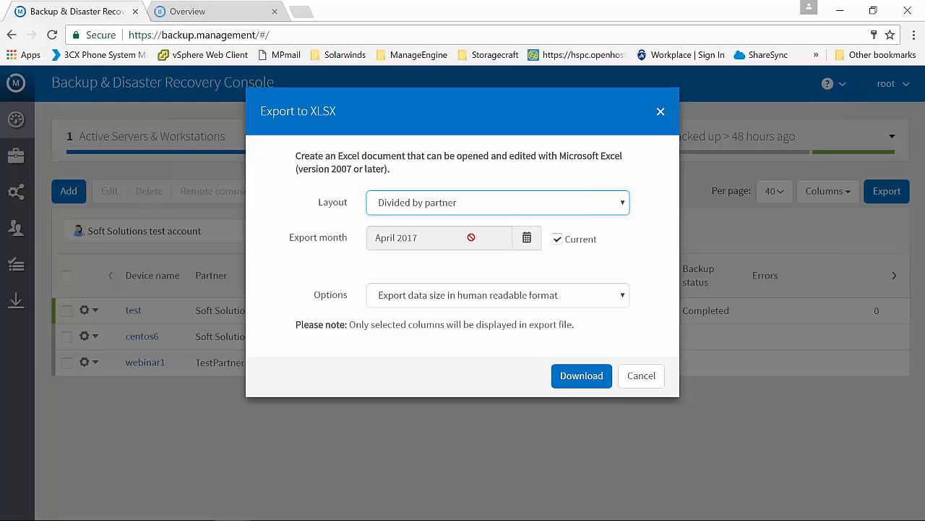
pyautogui.click(473, 294)
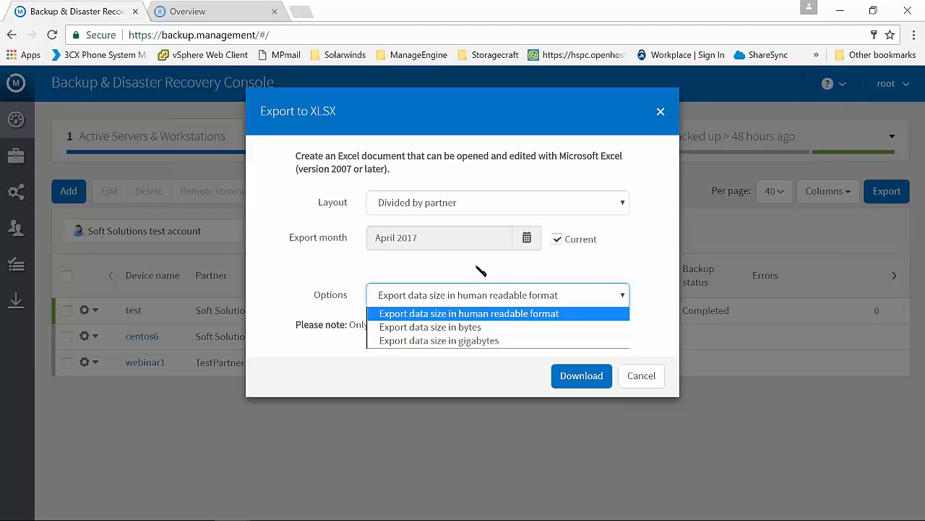
pyautogui.click(477, 268)
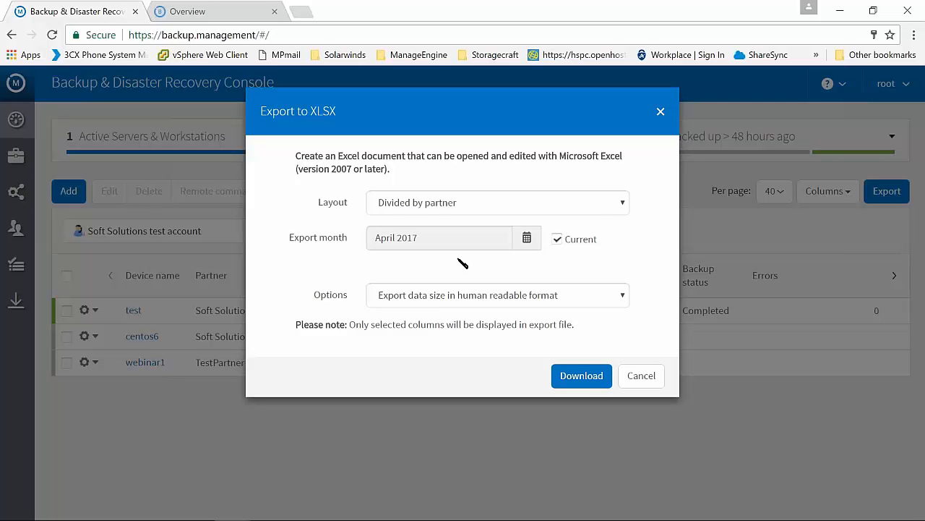
pyautogui.click(633, 376)
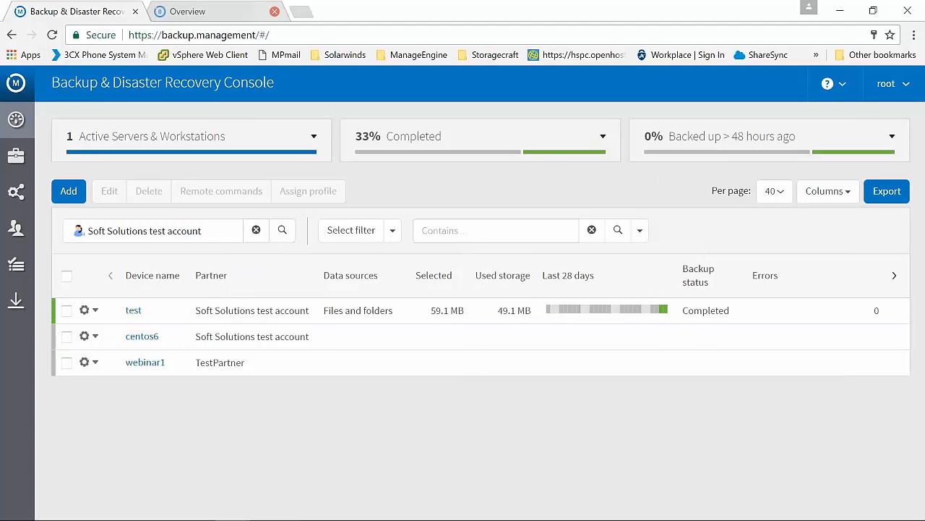
# Launch the backup client for the test device and examine its overview, connection status and backup history
pyautogui.rightClick(344, 323)
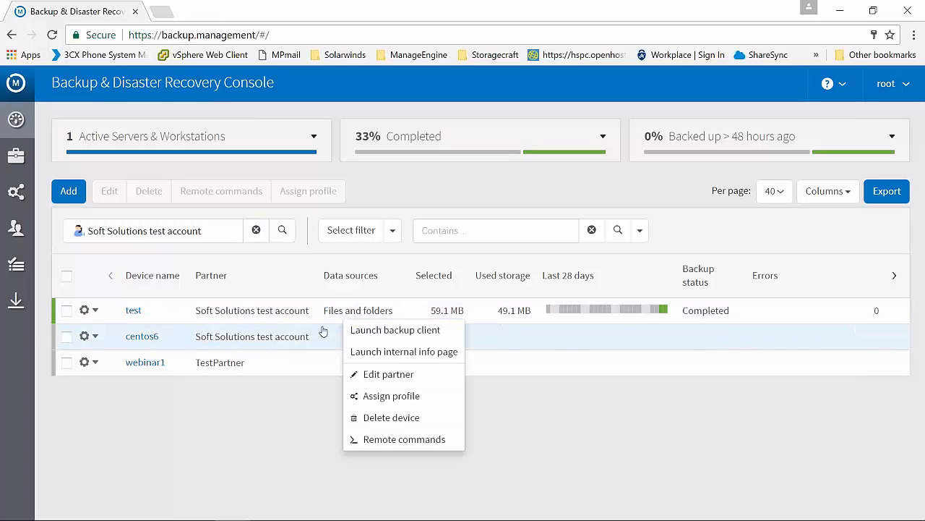
pyautogui.click(379, 330)
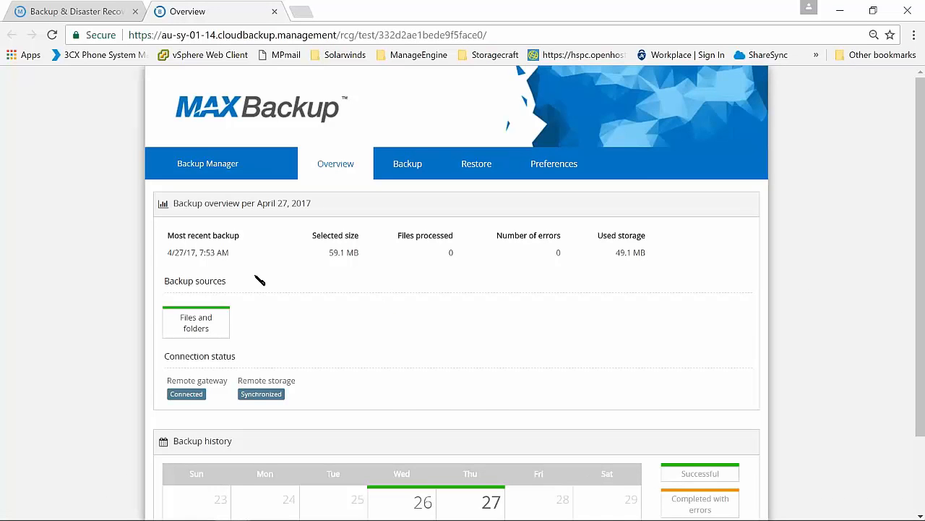
pyautogui.scroll(-3, 217, 271)
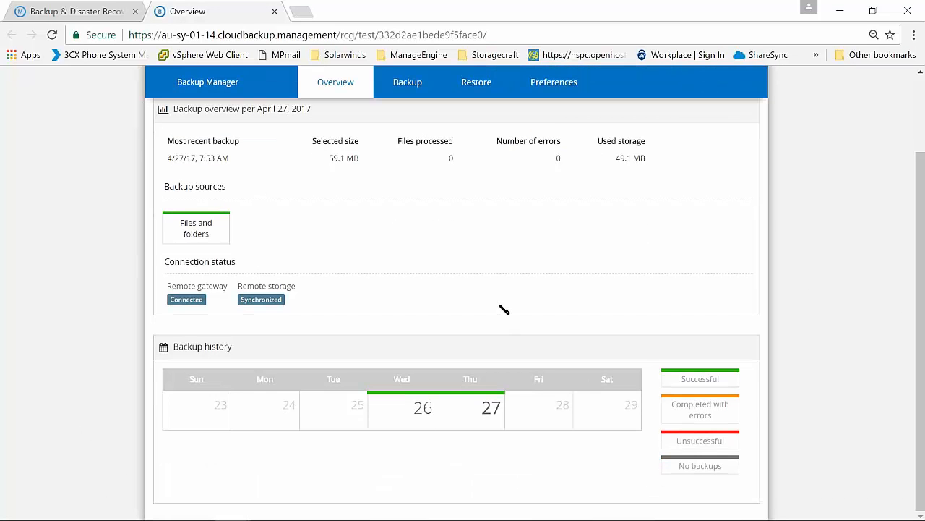
pyautogui.scroll(2, 504, 309)
# View the client's backup sources, select the full System state with its writers listed, and cancel the selection
pyautogui.click(409, 142)
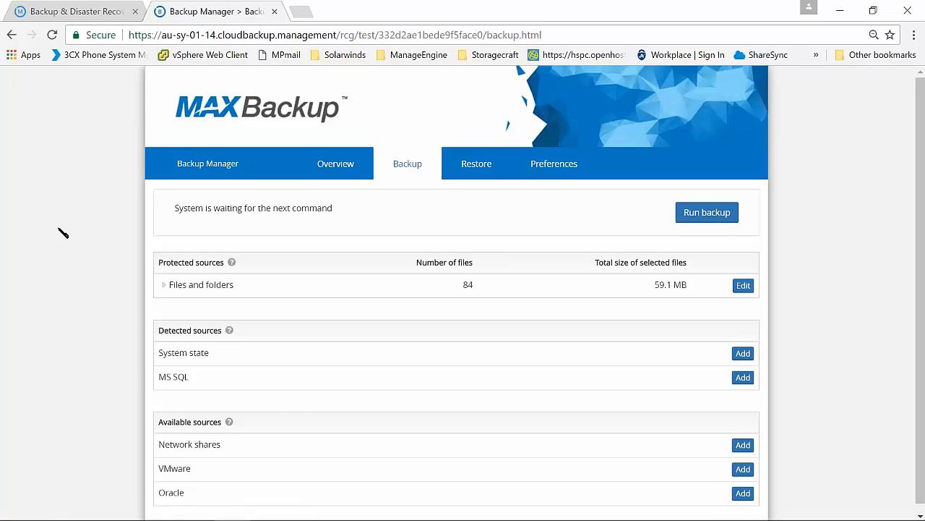
pyautogui.scroll(-1, 60, 235)
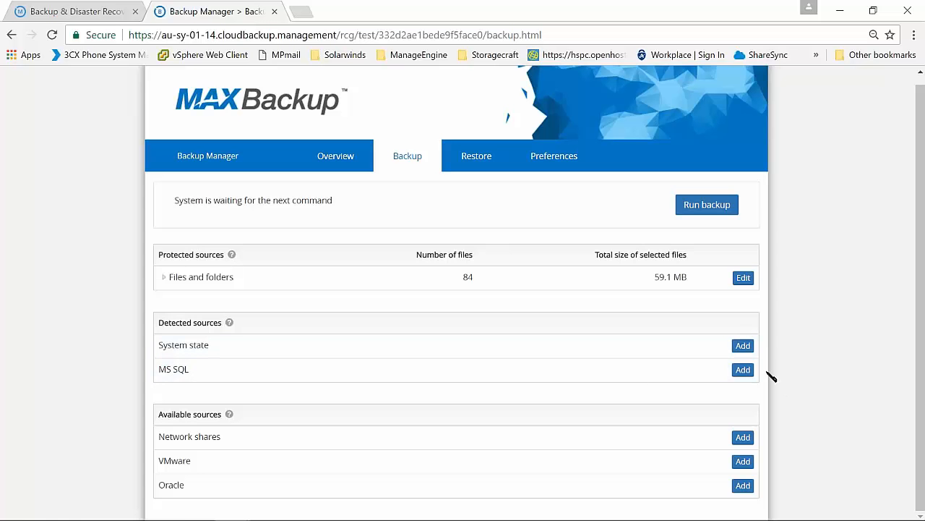
pyautogui.click(746, 348)
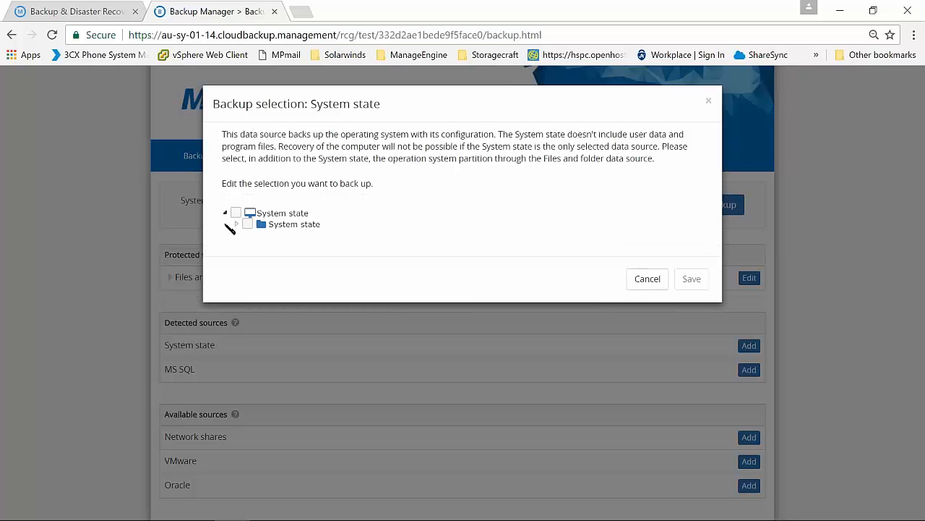
pyautogui.click(235, 213)
pyautogui.click(237, 224)
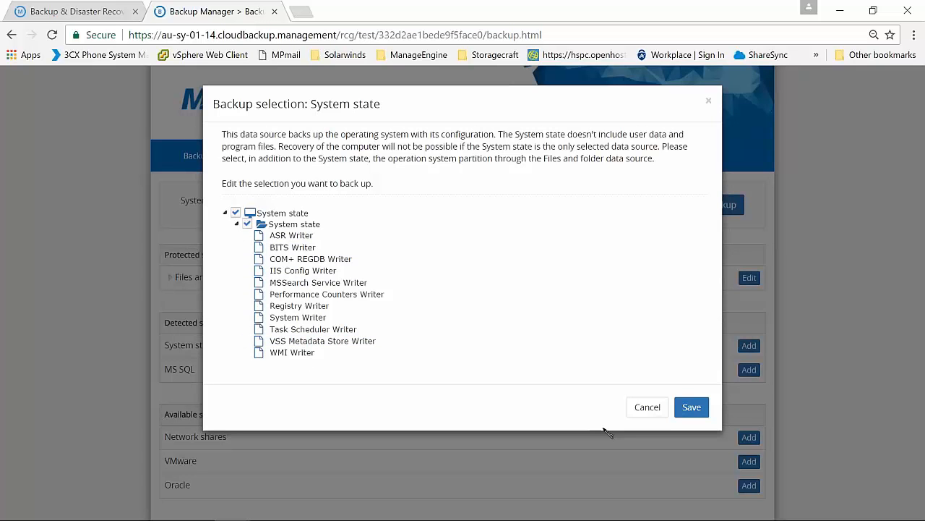
pyautogui.click(640, 410)
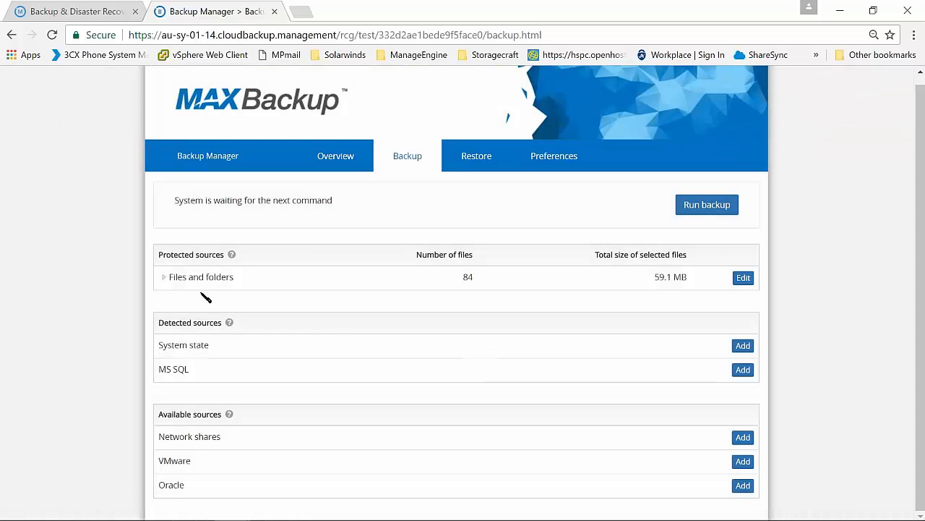
# Open the Files and folders backup selection for editing and expand C: down to the user's selected Pictures\Solarwinds folder
pyautogui.click(165, 277)
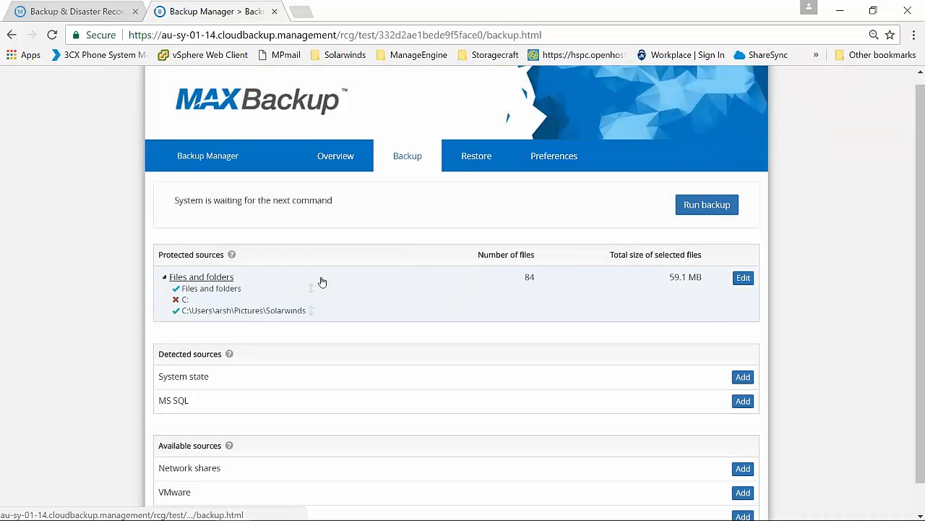
pyautogui.click(744, 277)
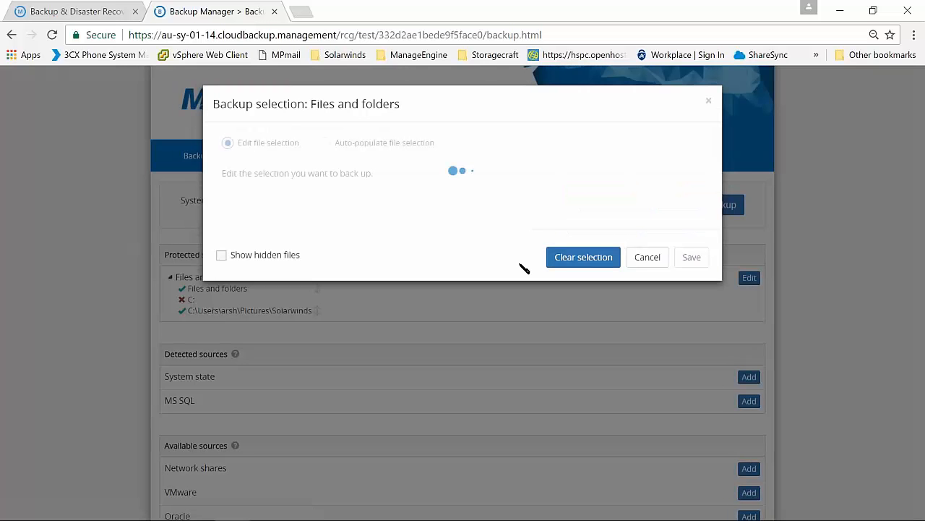
pyautogui.click(237, 215)
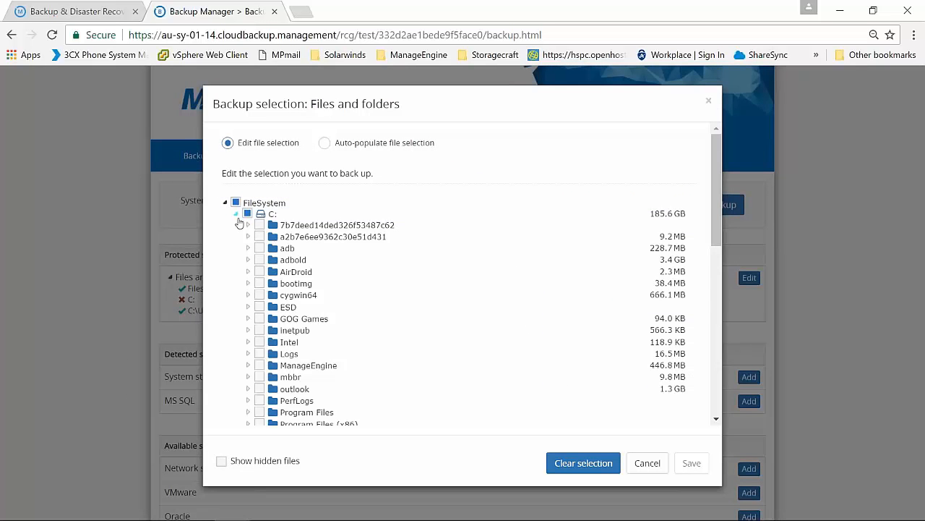
pyautogui.scroll(-3, 243, 236)
pyautogui.click(248, 288)
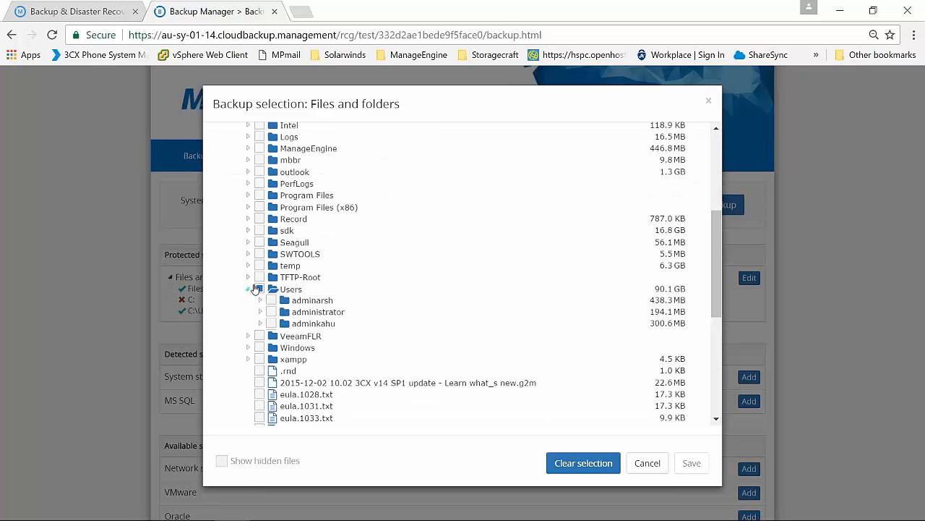
pyautogui.scroll(-1, 250, 290)
pyautogui.scroll(-3, 266, 272)
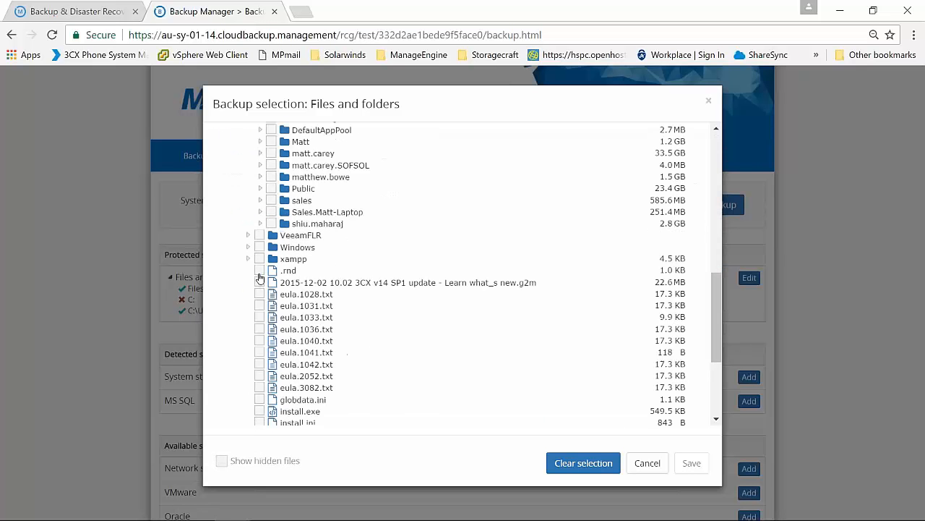
pyautogui.scroll(4, 264, 265)
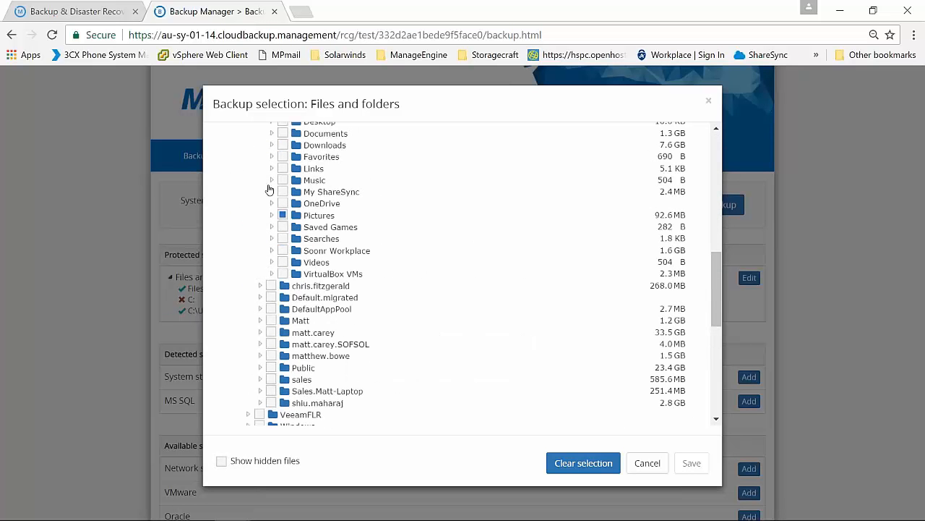
pyautogui.click(272, 287)
pyautogui.scroll(-1, 274, 289)
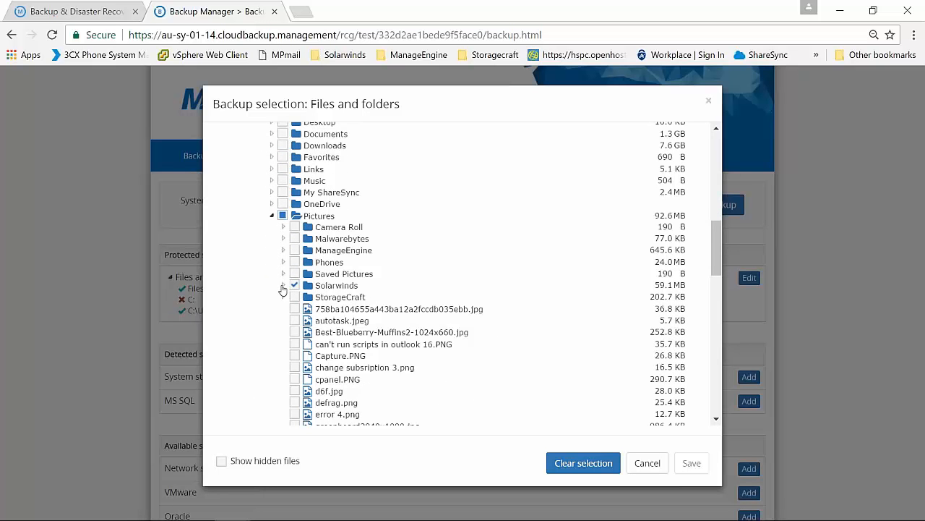
pyautogui.click(283, 287)
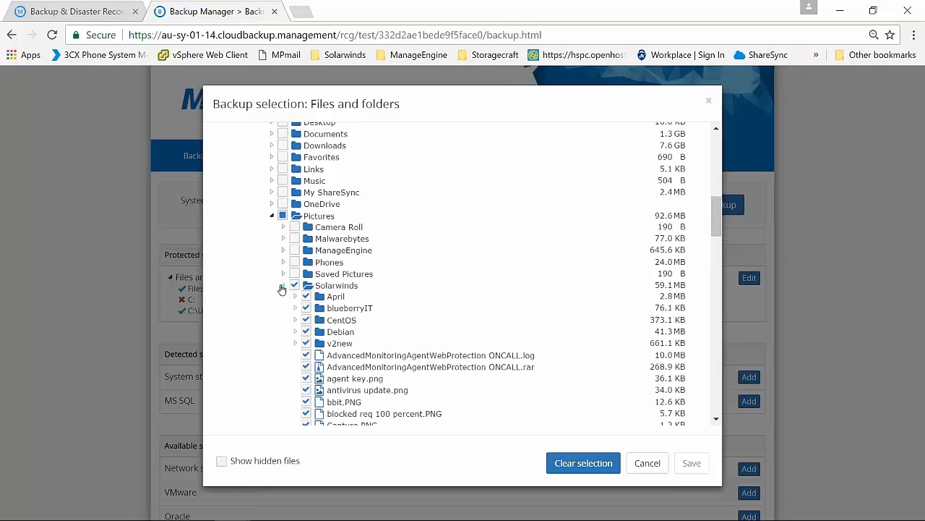
# Examine the files selected in the Solarwinds folder and cancel the selection editing
pyautogui.scroll(-1, 269, 300)
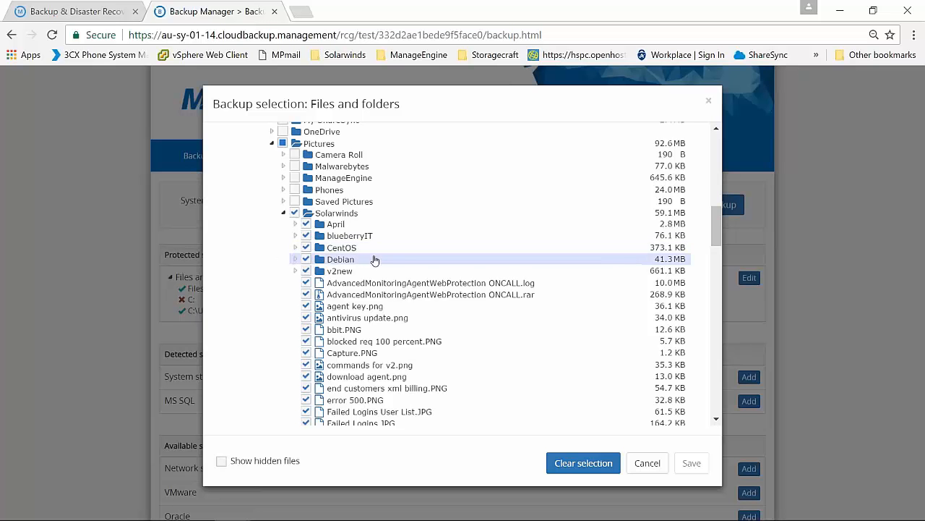
pyautogui.scroll(-1, 376, 260)
pyautogui.scroll(-1, 376, 260)
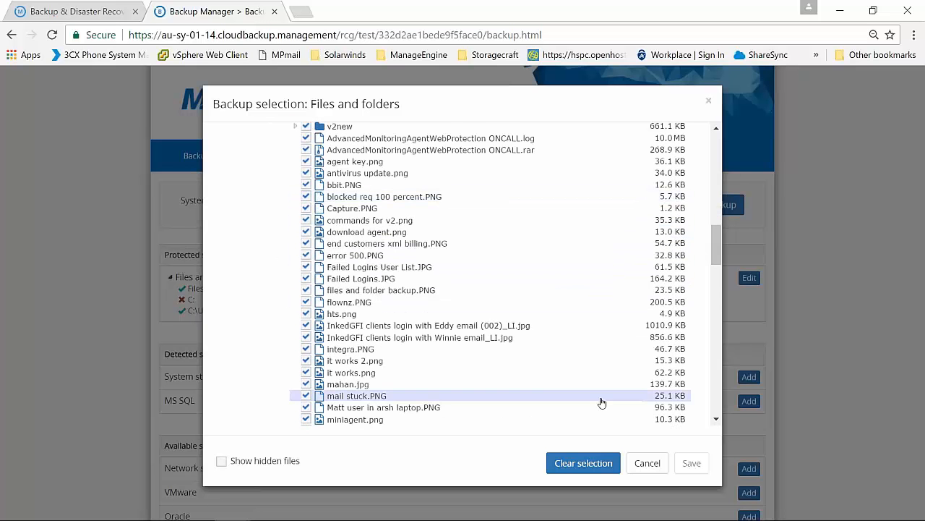
pyautogui.click(648, 462)
# Run a backup of the protected sources, view the restore page meanwhile, and dismiss the completion notification
pyautogui.click(715, 208)
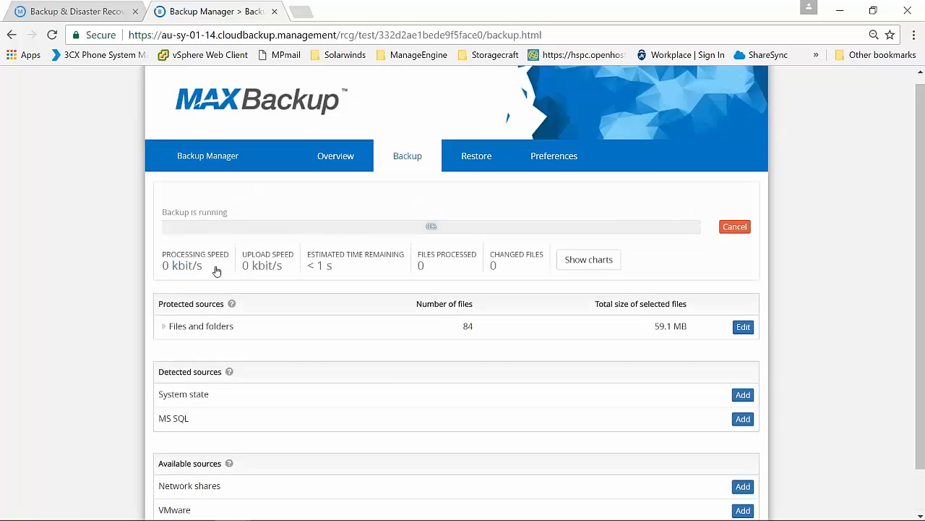
pyautogui.click(482, 157)
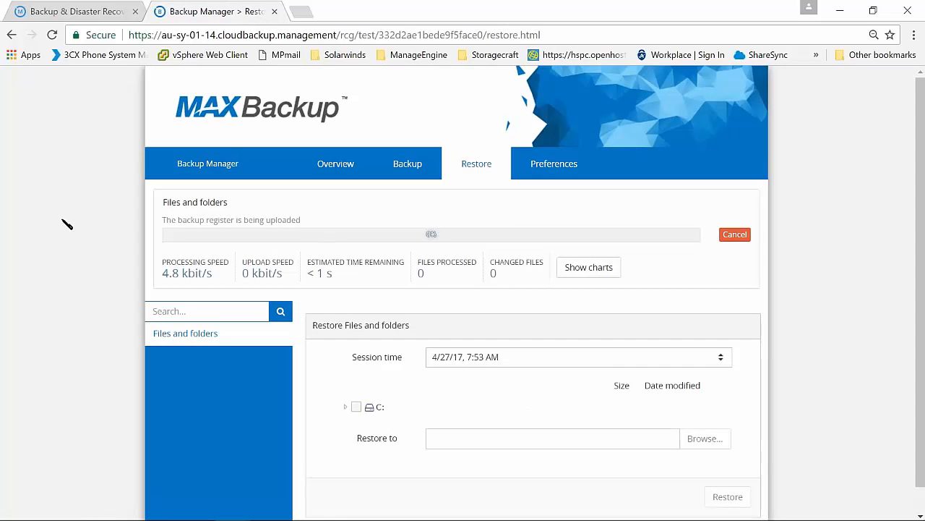
pyautogui.scroll(-1, 68, 224)
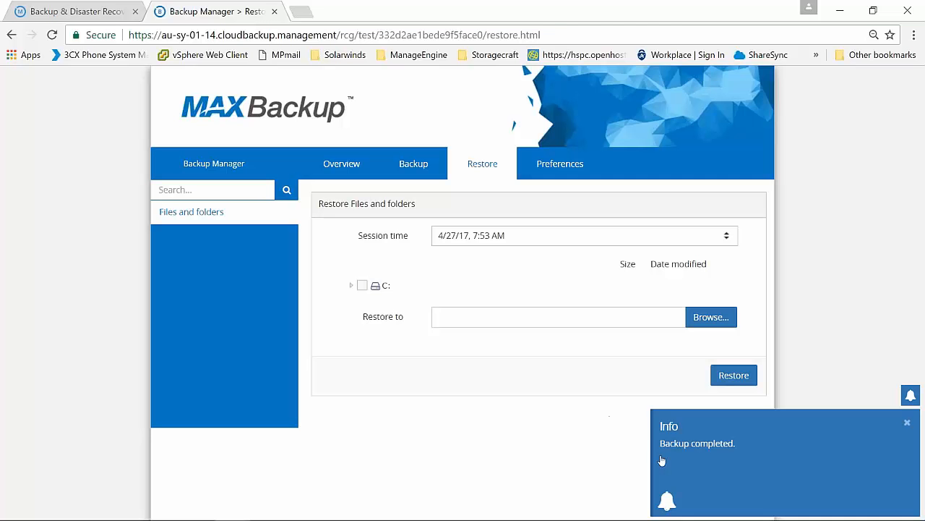
pyautogui.click(907, 423)
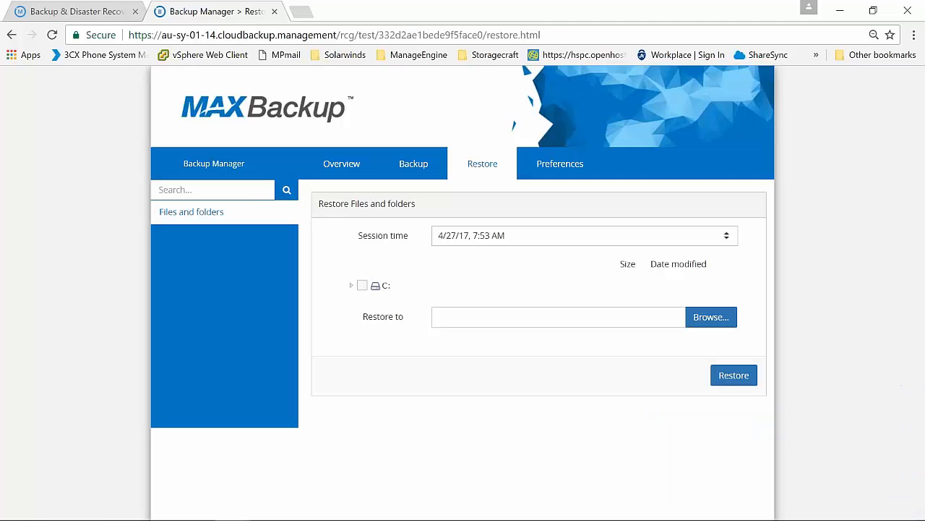
# Open the April 27, 2017 summary from the overview's backup history, examine its Files and folders sessions, and close it
pyautogui.click(363, 164)
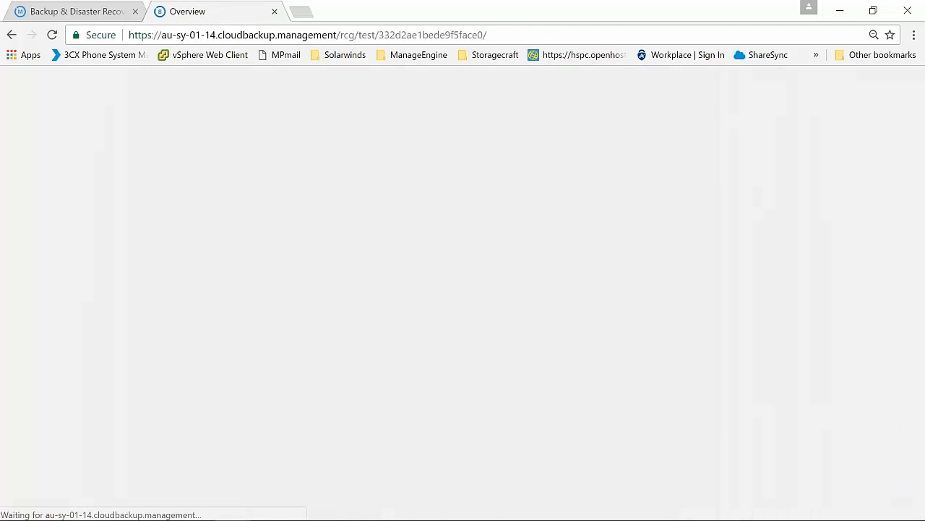
pyautogui.scroll(-1, 370, 269)
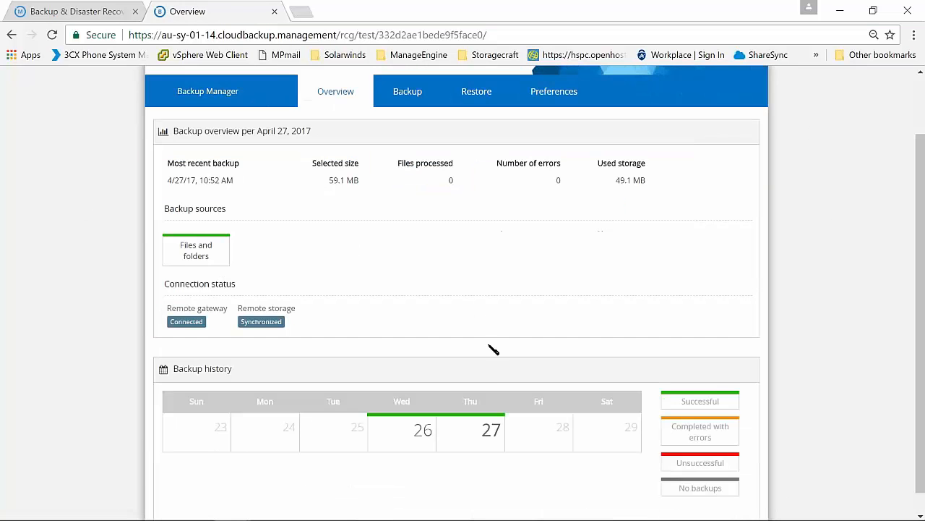
pyautogui.click(461, 429)
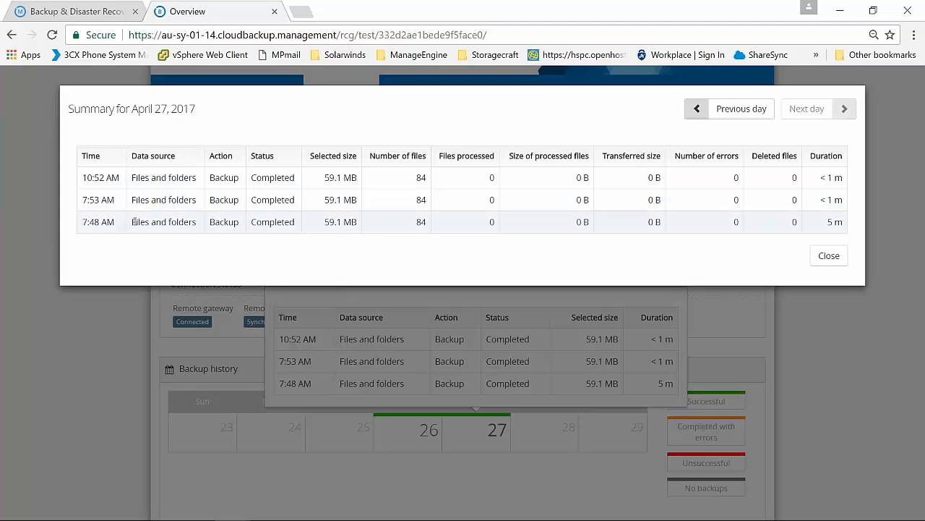
pyautogui.moveTo(167, 178); pyautogui.dragTo(424, 180)
pyautogui.click(428, 182)
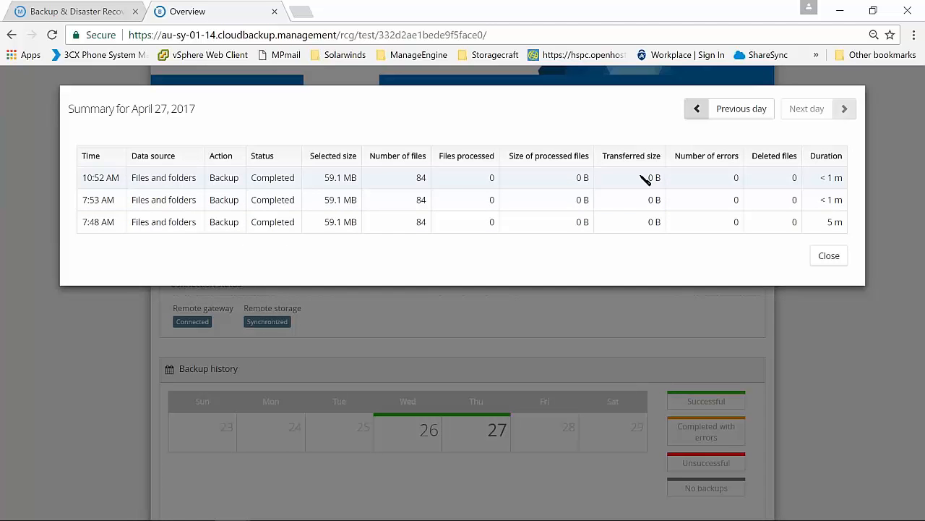
pyautogui.click(825, 255)
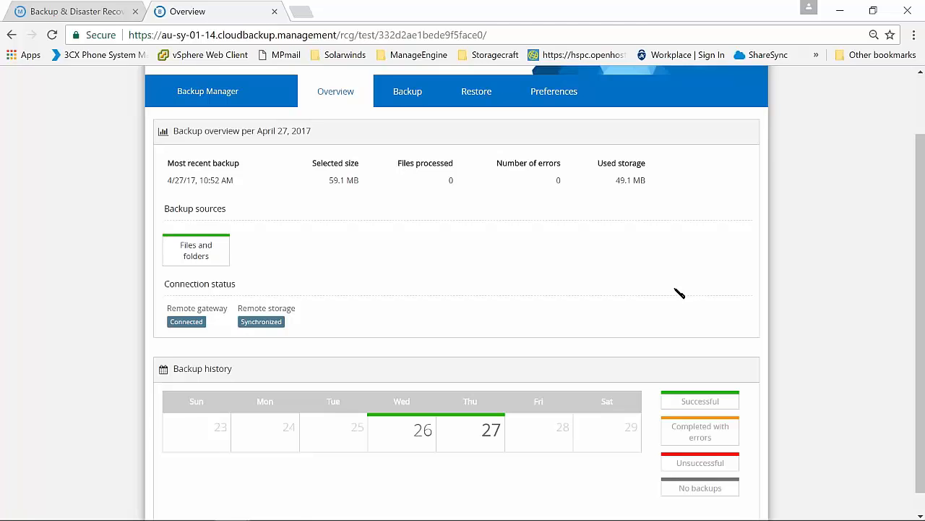
# View the available session times for restoring Files and folders without changing the chosen session
pyautogui.scroll(1, 680, 289)
pyautogui.click(467, 162)
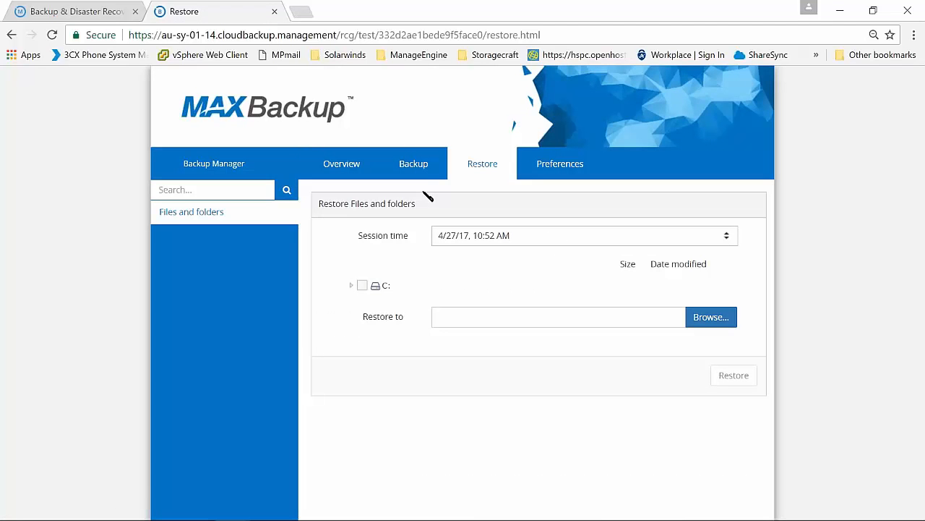
pyautogui.click(558, 235)
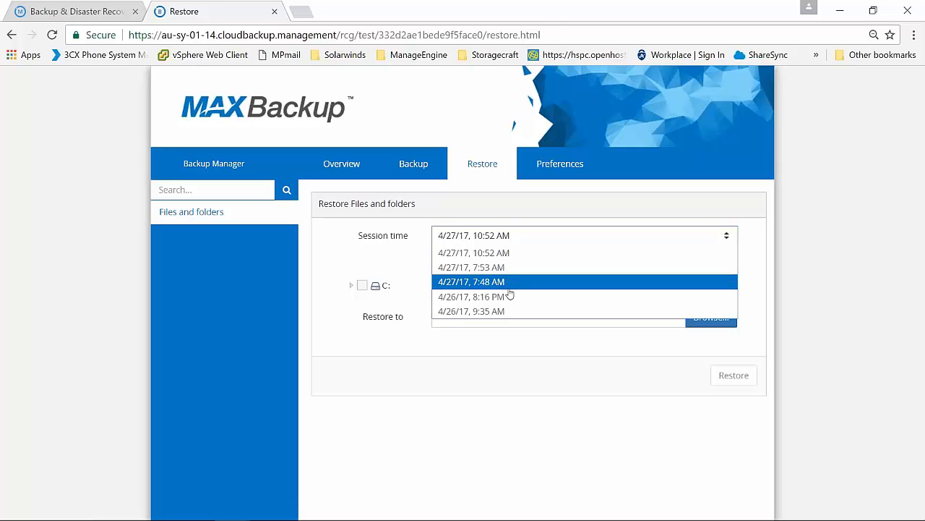
pyautogui.click(521, 353)
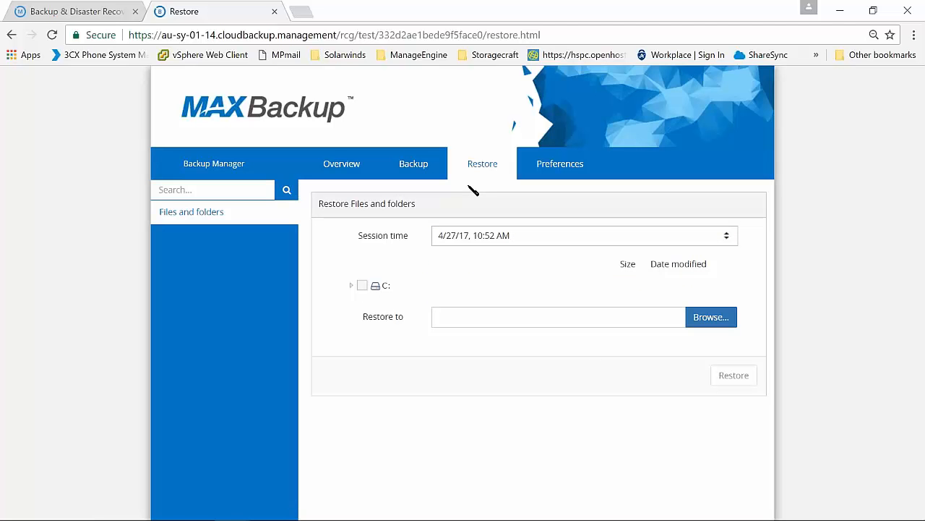
# View the general preferences, and disable and save the Daily backup schedule
pyautogui.click(562, 170)
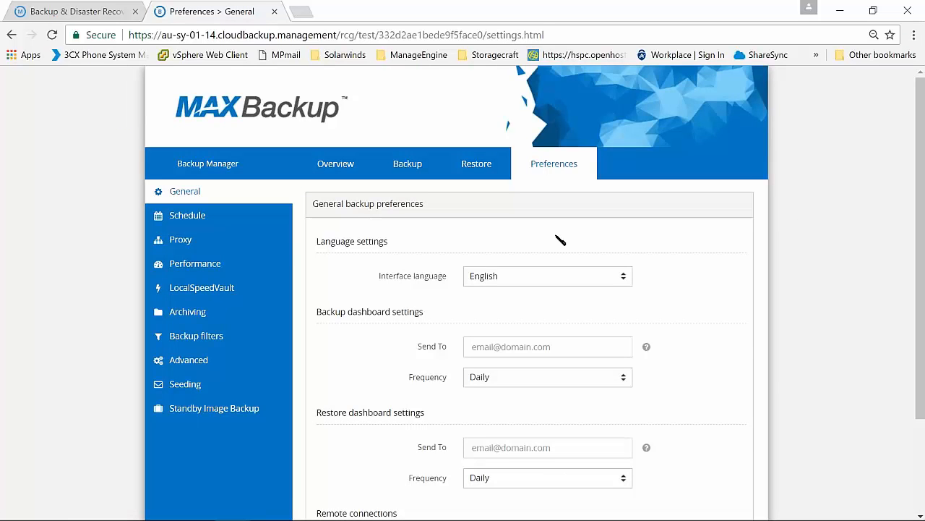
pyautogui.scroll(-1, 561, 242)
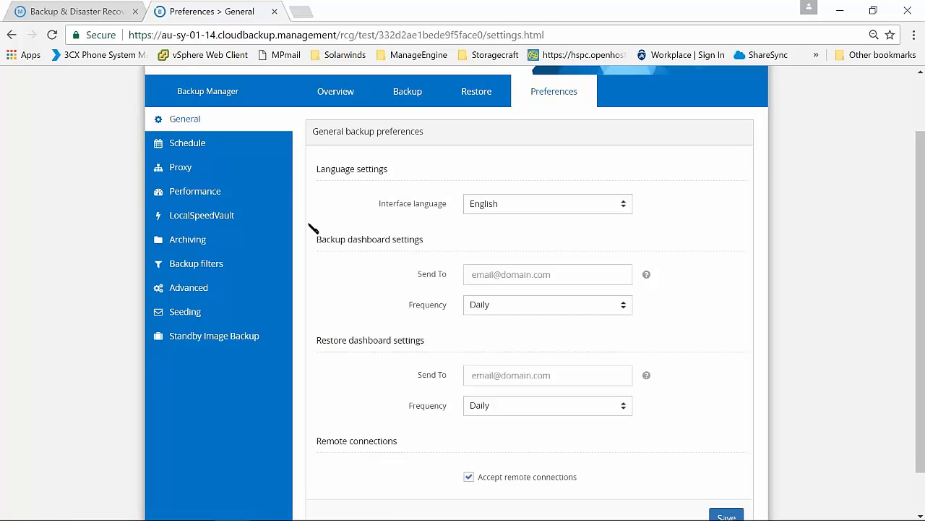
pyautogui.click(254, 147)
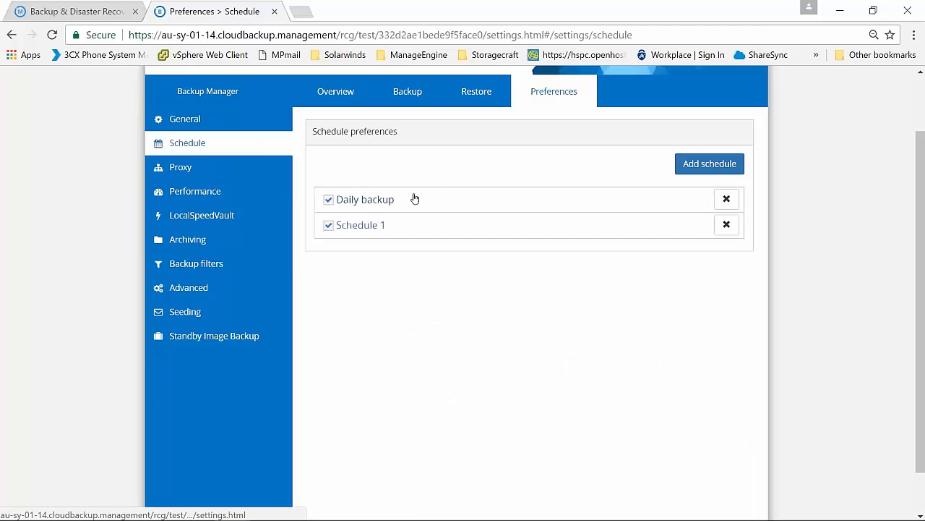
pyautogui.click(434, 206)
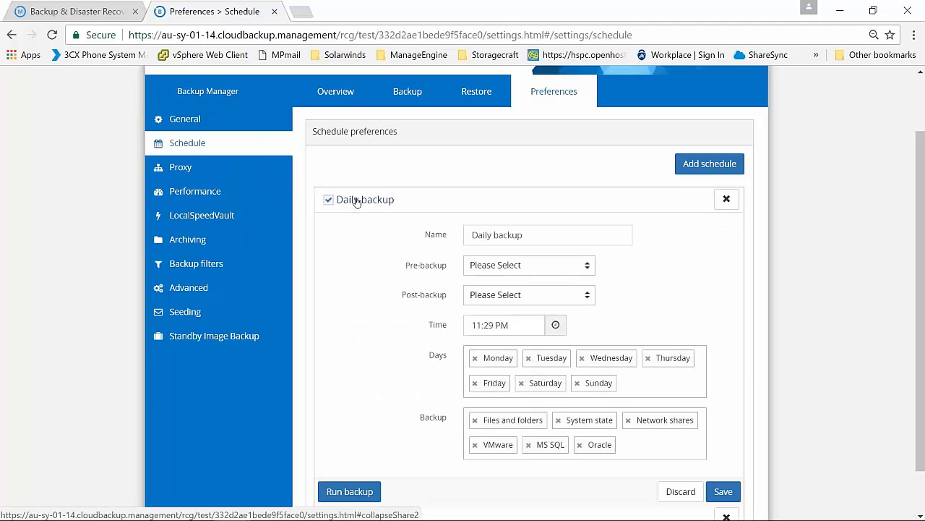
pyautogui.click(329, 200)
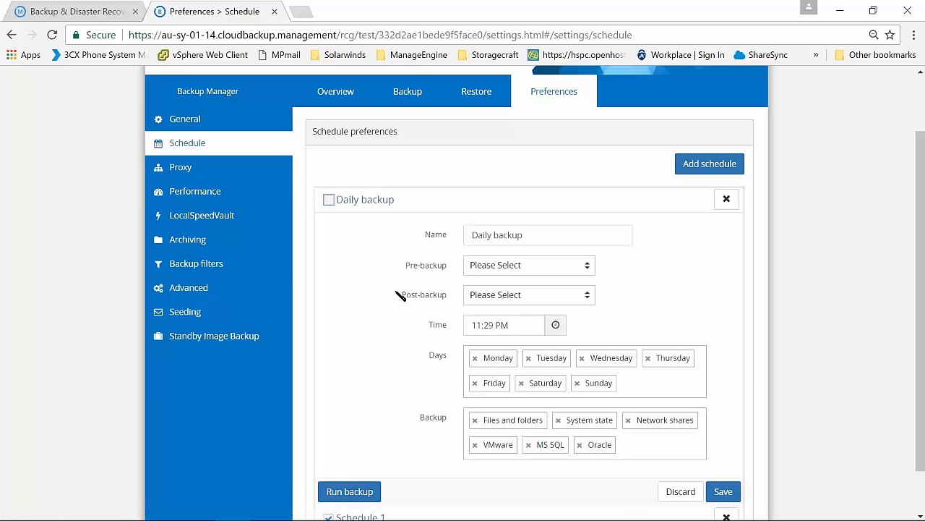
pyautogui.scroll(-1, 398, 294)
pyautogui.click(720, 437)
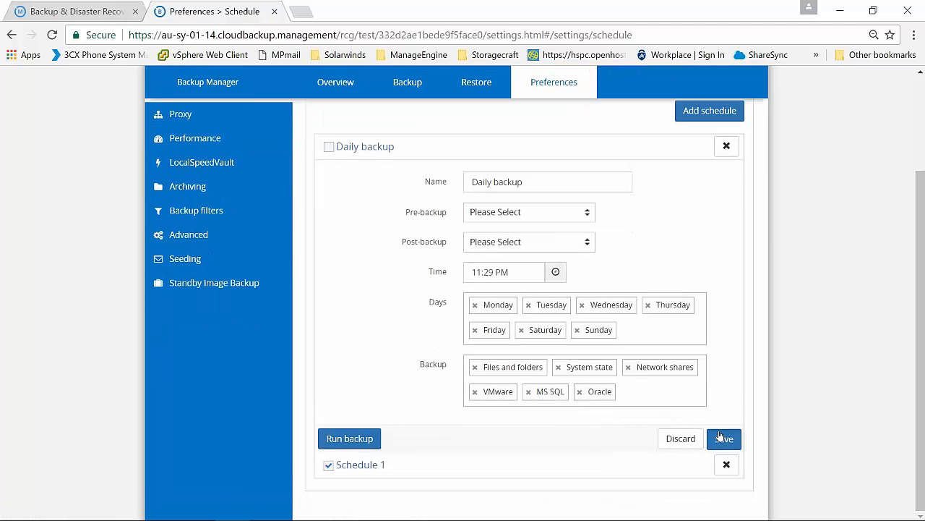
pyautogui.scroll(1, 449, 319)
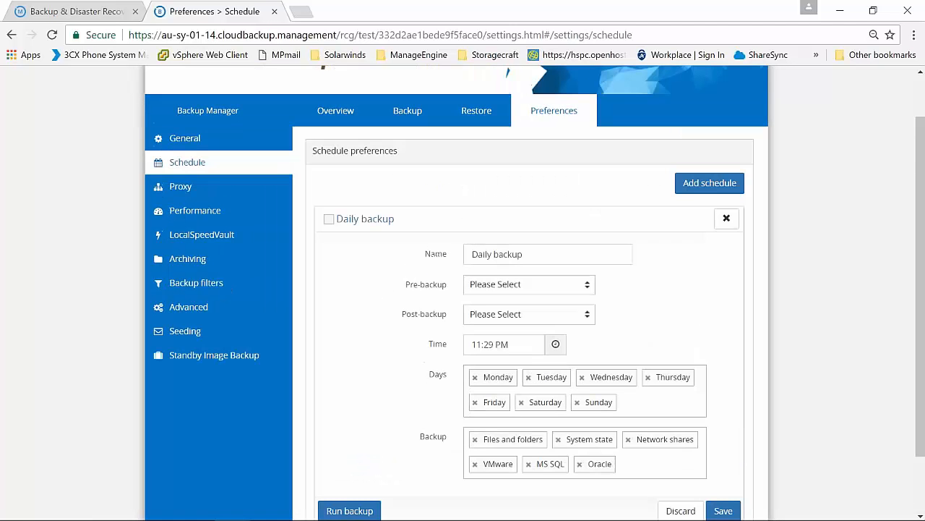
# View the Proxy and Performance preferences, and examine the LocalSpeedVault options with it enabled and Network share as the location
pyautogui.click(248, 186)
pyautogui.click(249, 211)
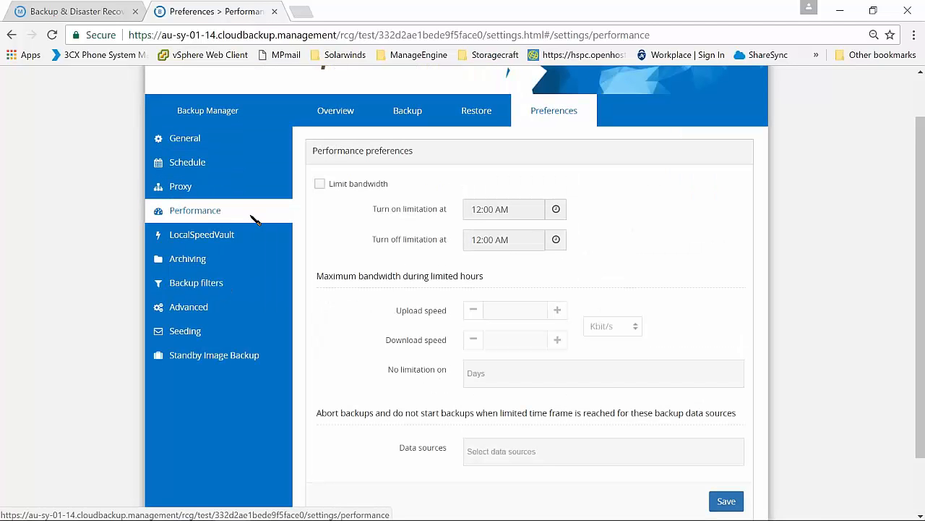
pyautogui.click(250, 235)
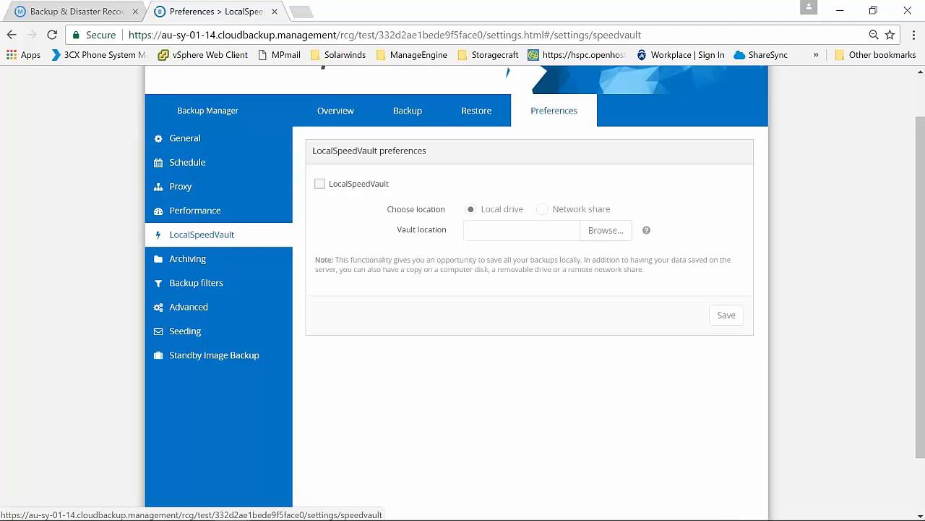
pyautogui.click(320, 183)
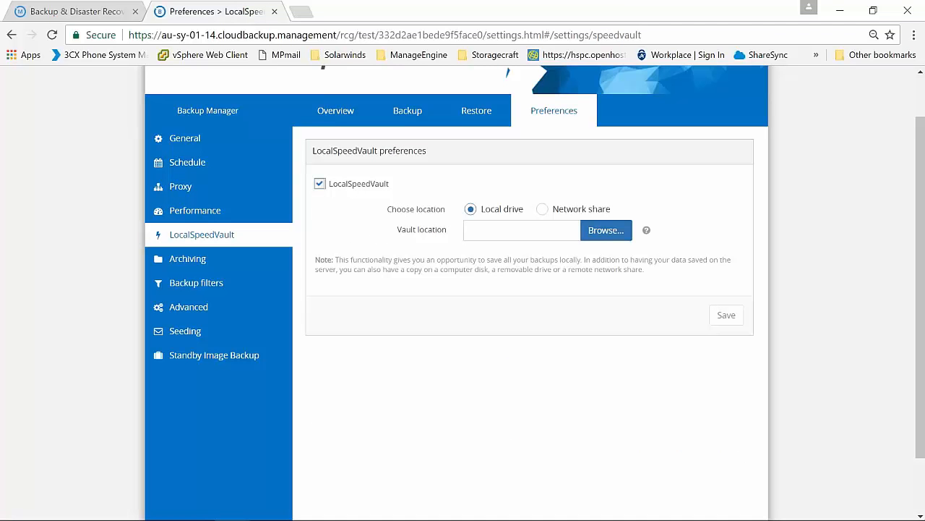
pyautogui.click(543, 209)
pyautogui.scroll(-1, 510, 245)
pyautogui.click(521, 282)
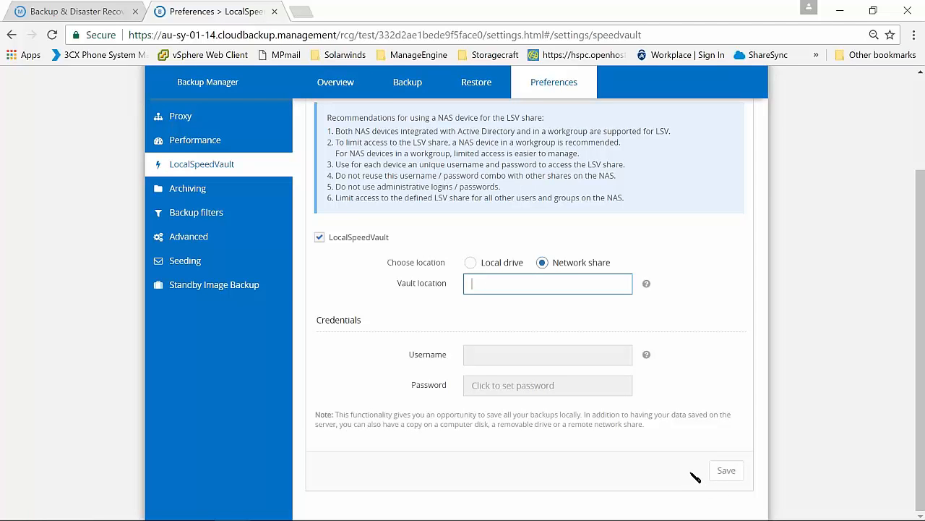
pyautogui.scroll(2, 482, 352)
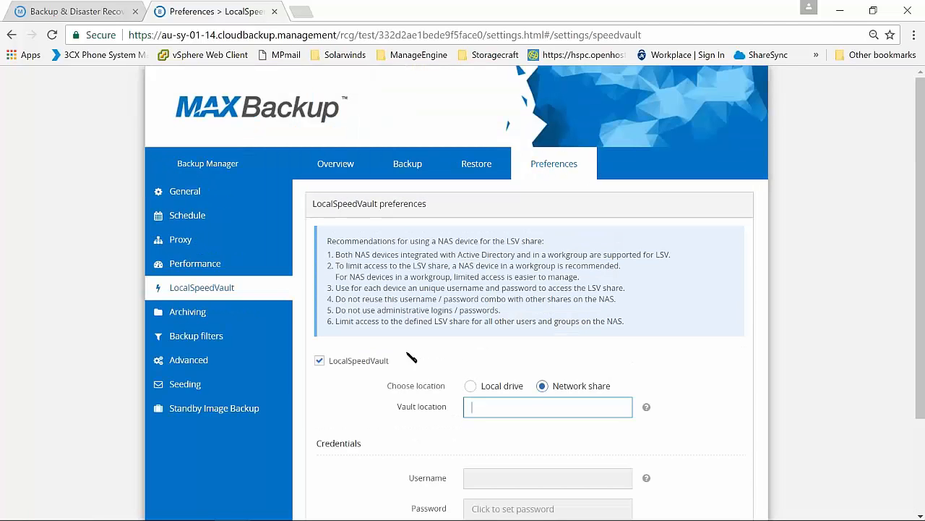
# View the Archiving preferences, and examine the Backup filters along with the file types they offer, without changing the filters
pyautogui.click(244, 314)
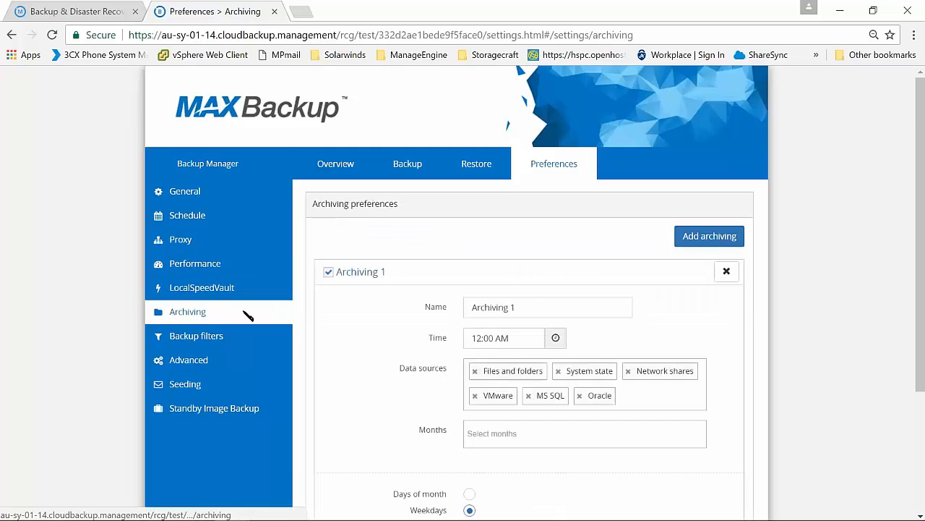
pyautogui.scroll(-1, 221, 300)
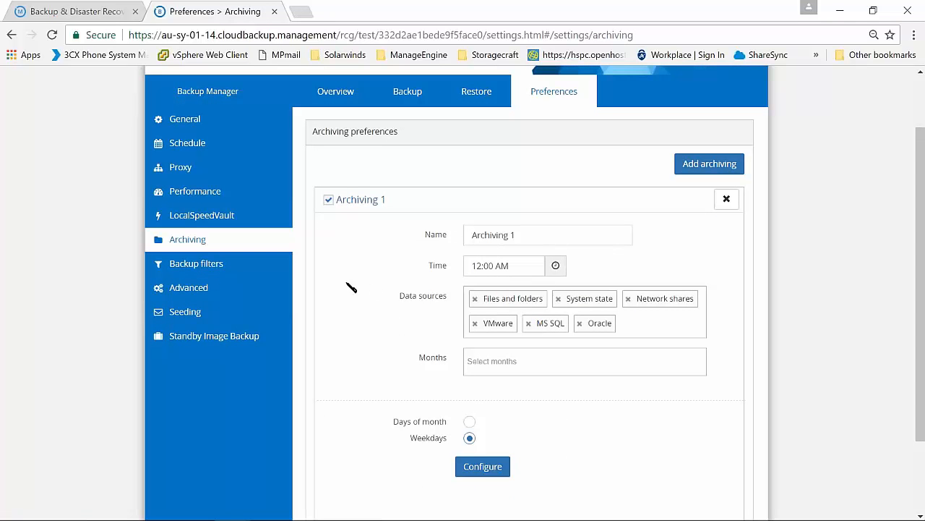
pyautogui.click(265, 264)
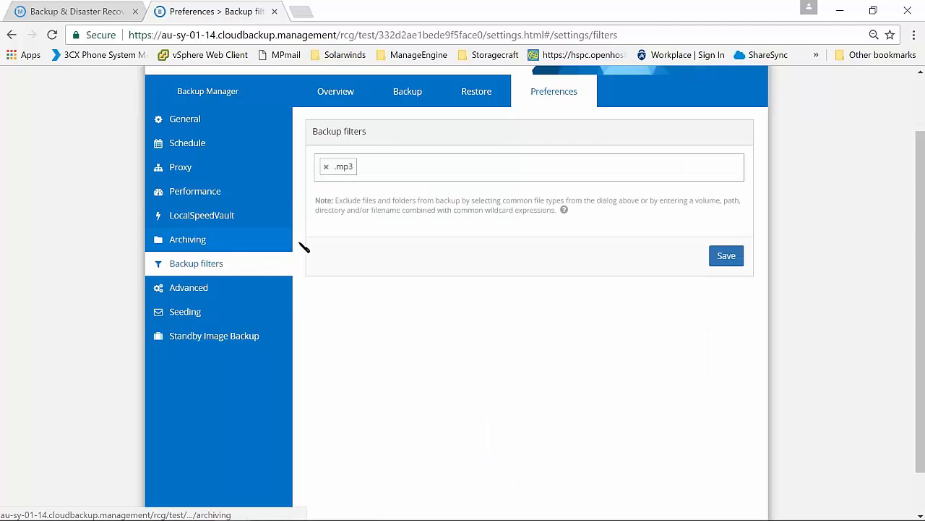
pyautogui.scroll(1, 383, 235)
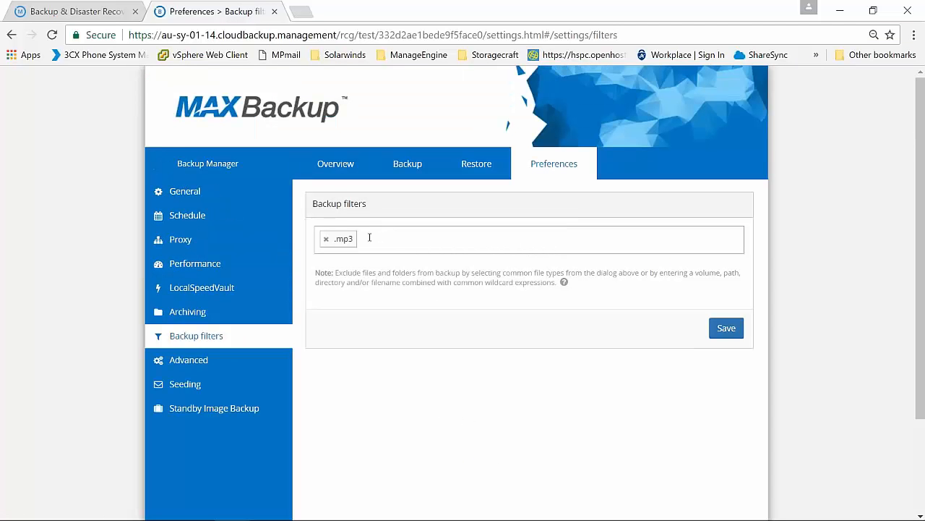
pyautogui.moveTo(307, 232); pyautogui.dragTo(393, 242)
pyautogui.click(392, 242)
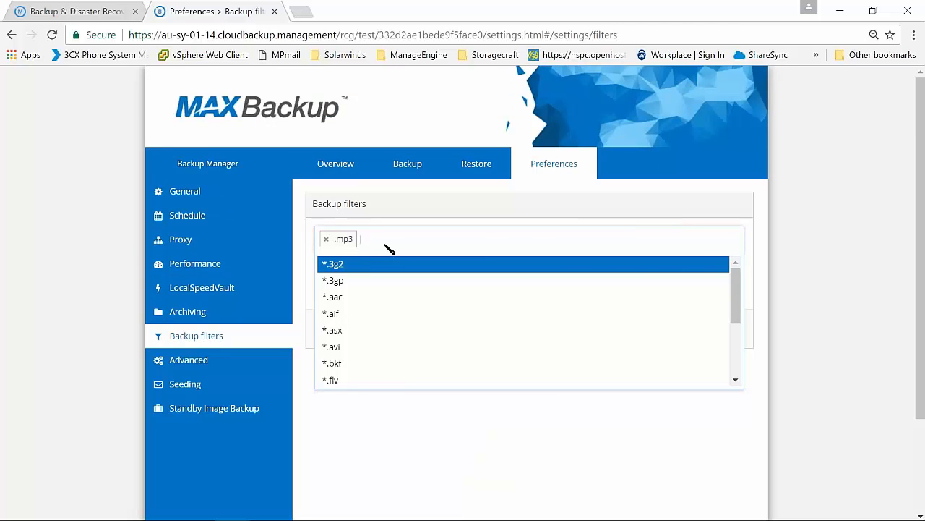
pyautogui.click(822, 214)
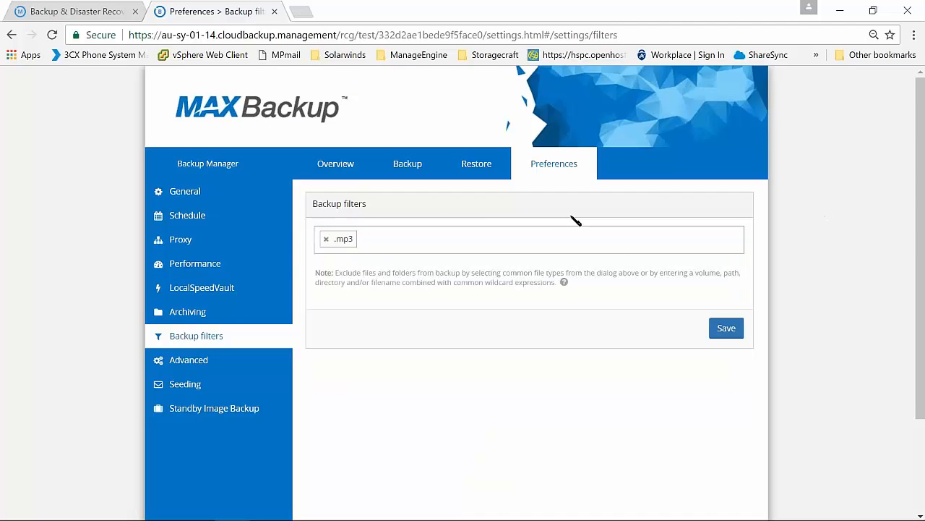
pyautogui.click(550, 236)
pyautogui.click(816, 262)
# Switch to the Backup & Disaster Recovery Console and send the test device the remote command set backup filter with "add .mp4"
pyautogui.click(72, 11)
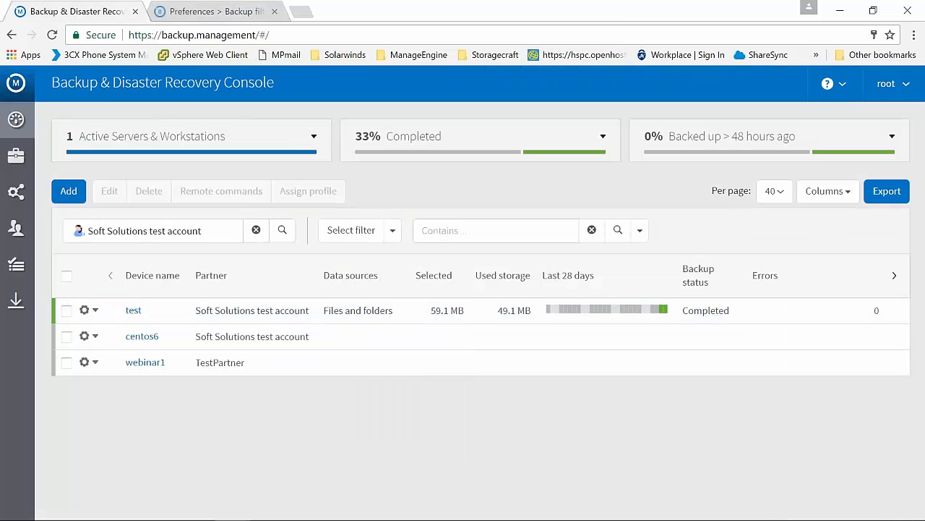
pyautogui.click(67, 310)
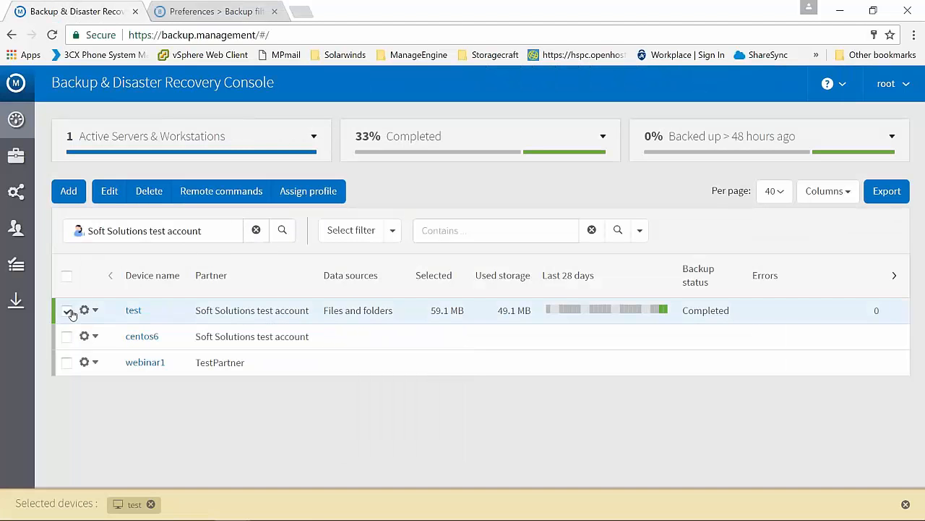
pyautogui.click(222, 194)
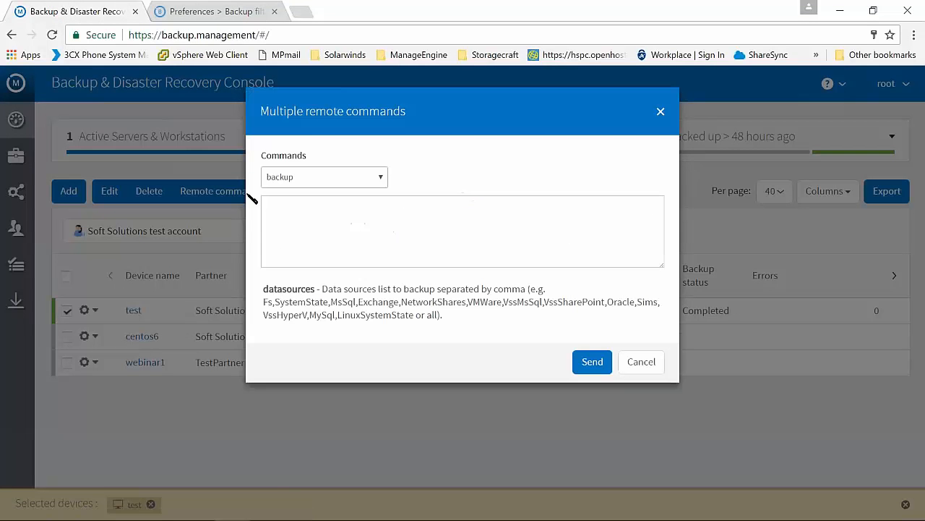
pyautogui.click(342, 182)
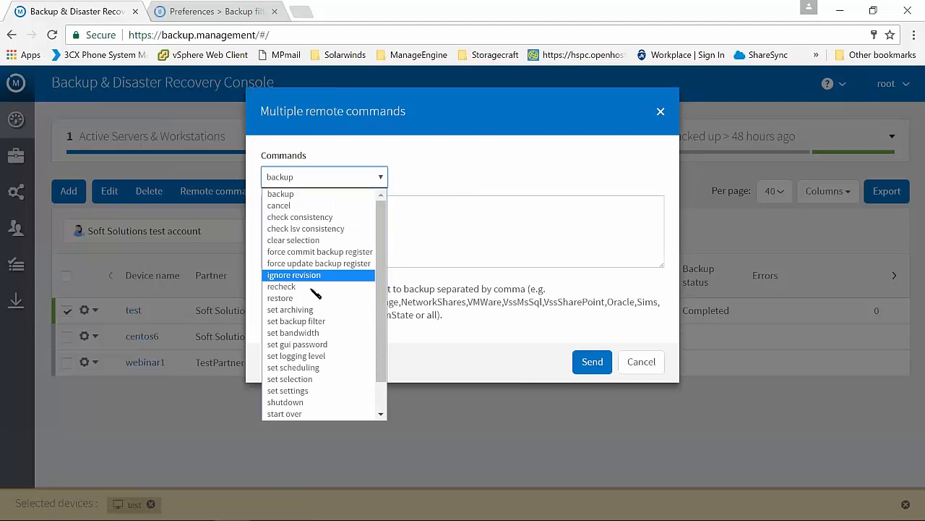
pyautogui.click(307, 321)
pyautogui.click(333, 229)
pyautogui.write('add ')
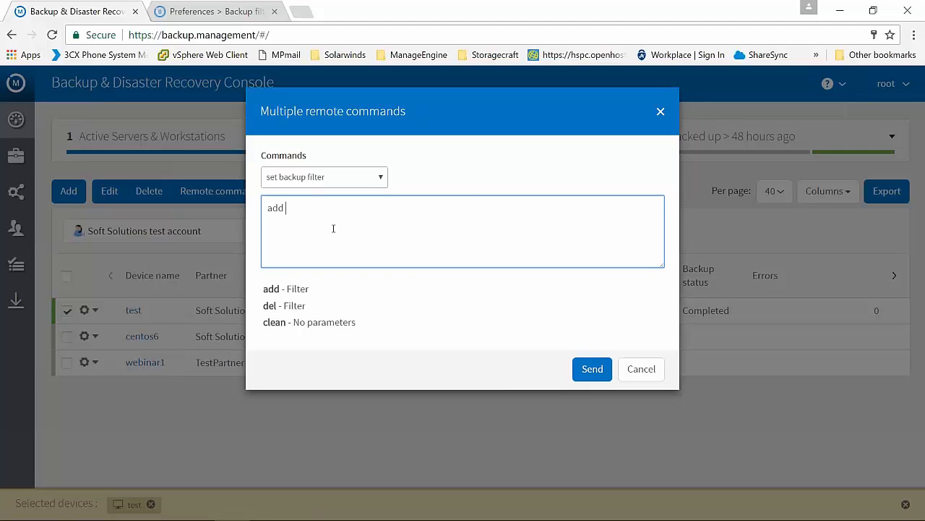
pyautogui.write('.mp4')
pyautogui.click(593, 369)
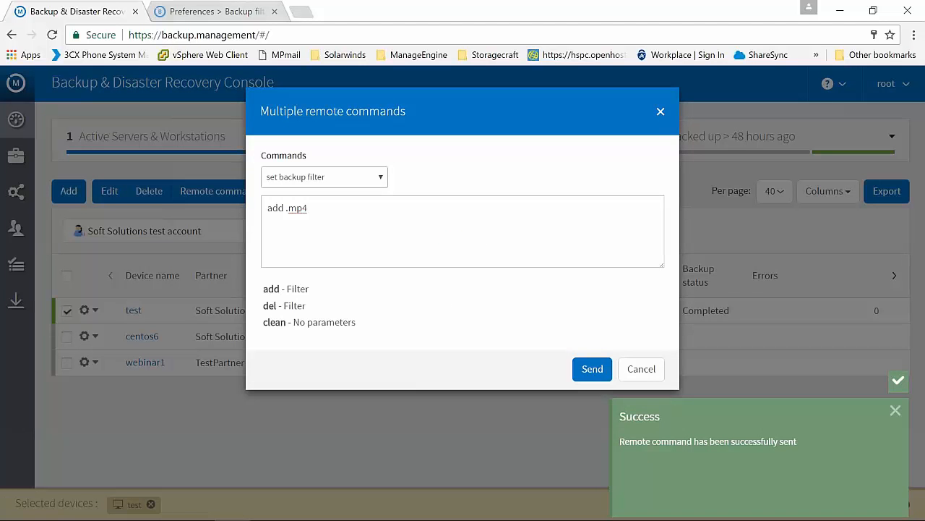
# Switch back to the backup client and reload its Backup filters to check whether the remote command was applied
pyautogui.click(229, 12)
pyautogui.click(192, 311)
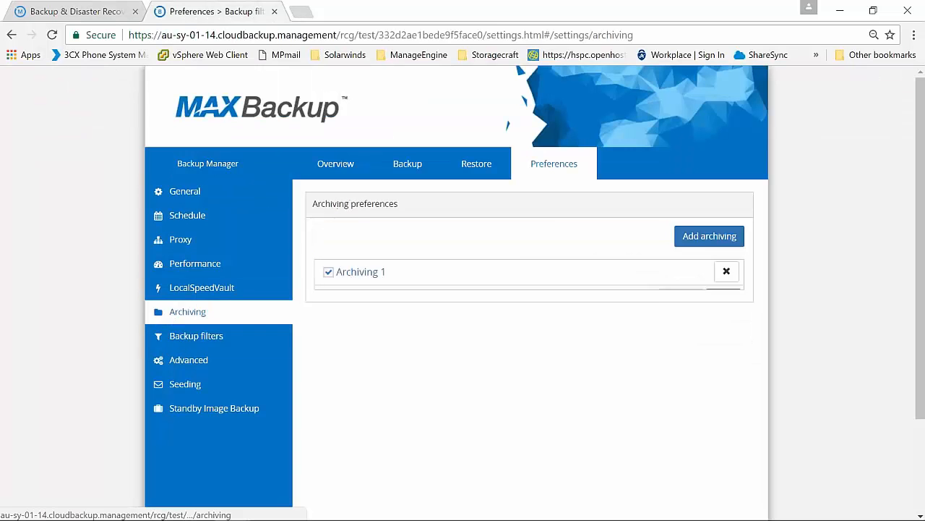
pyautogui.click(216, 336)
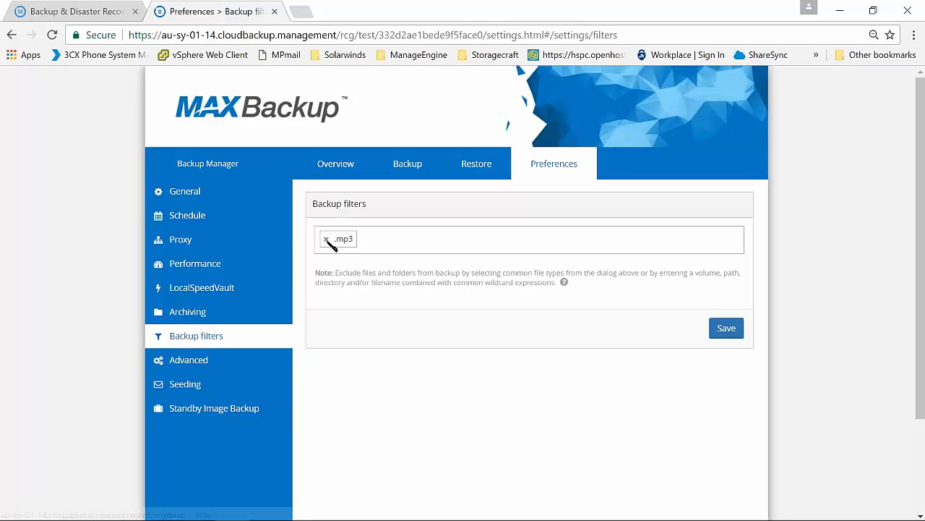
pyautogui.click(52, 34)
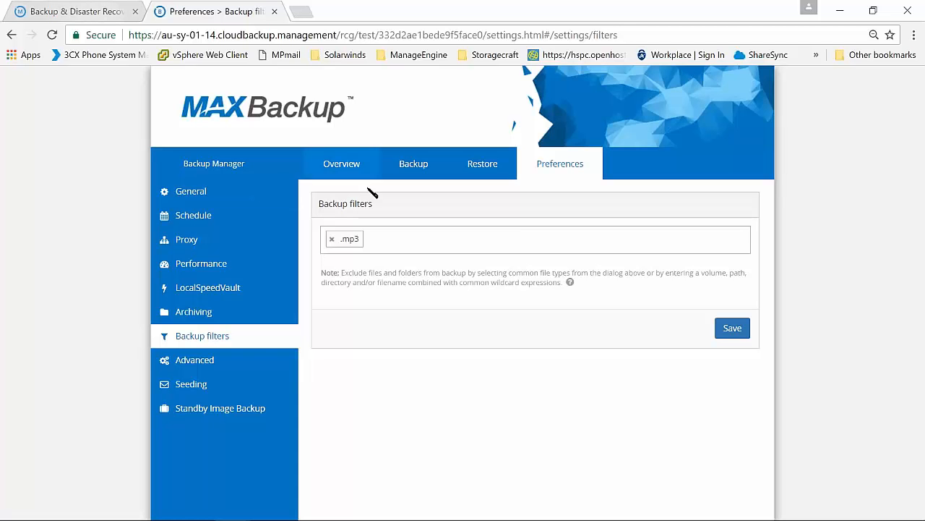
# Try entering .mp4 as an additional backup filter, without saving it
pyautogui.click(400, 244)
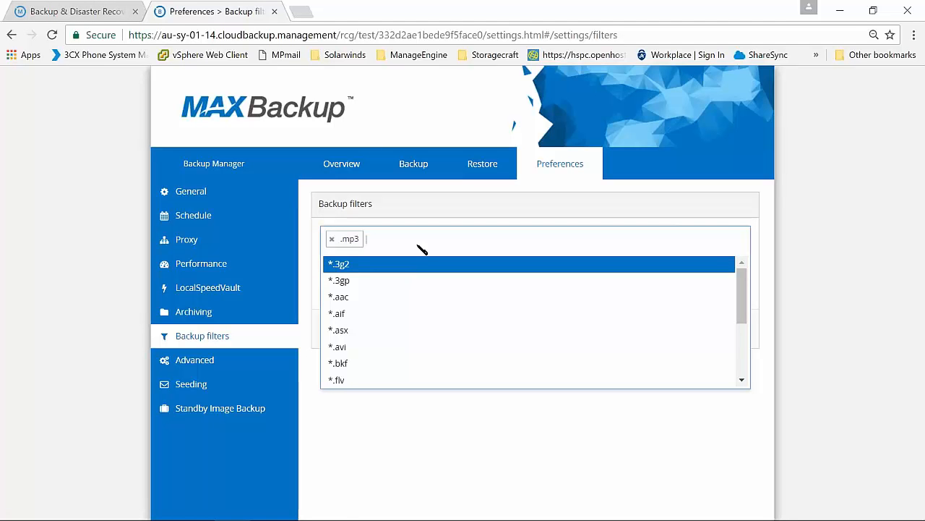
pyautogui.write('.mp')
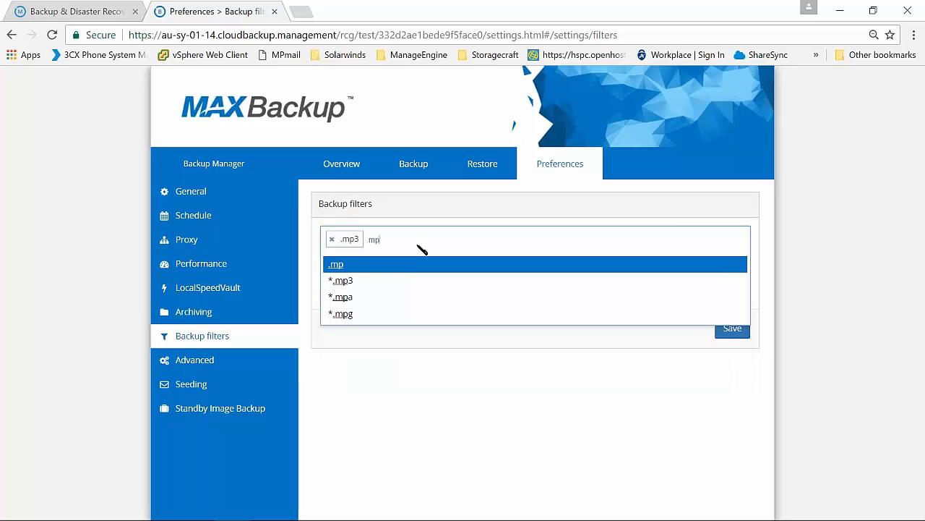
pyautogui.write('4')
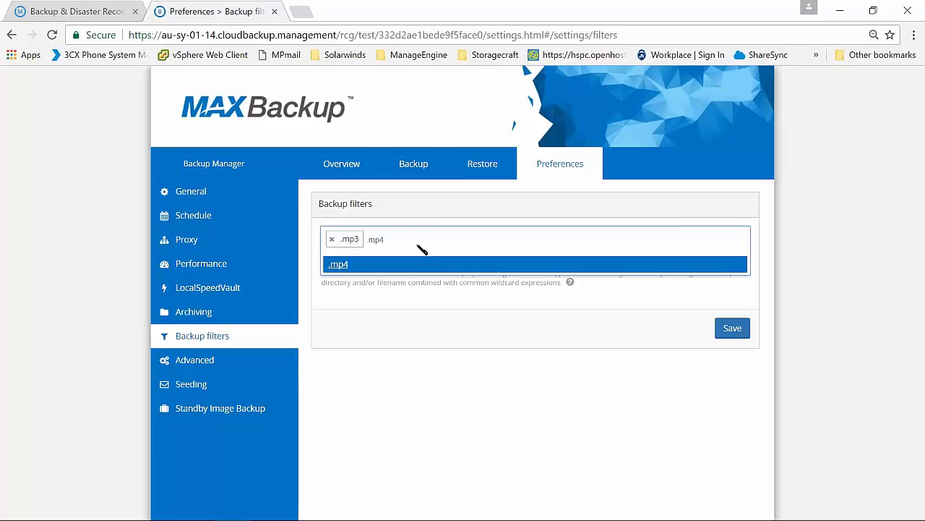
pyautogui.click(510, 355)
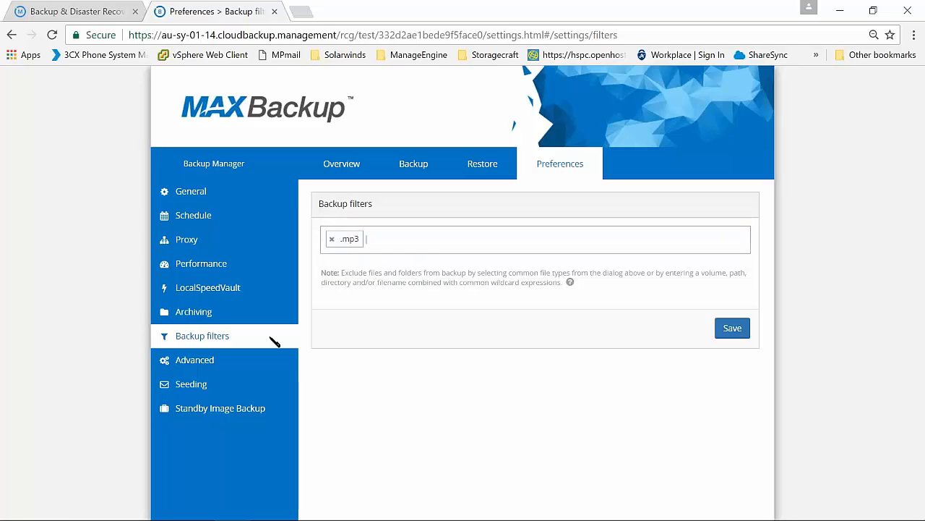
# View the Advanced and Seeding preferences of the backup client
pyautogui.click(209, 359)
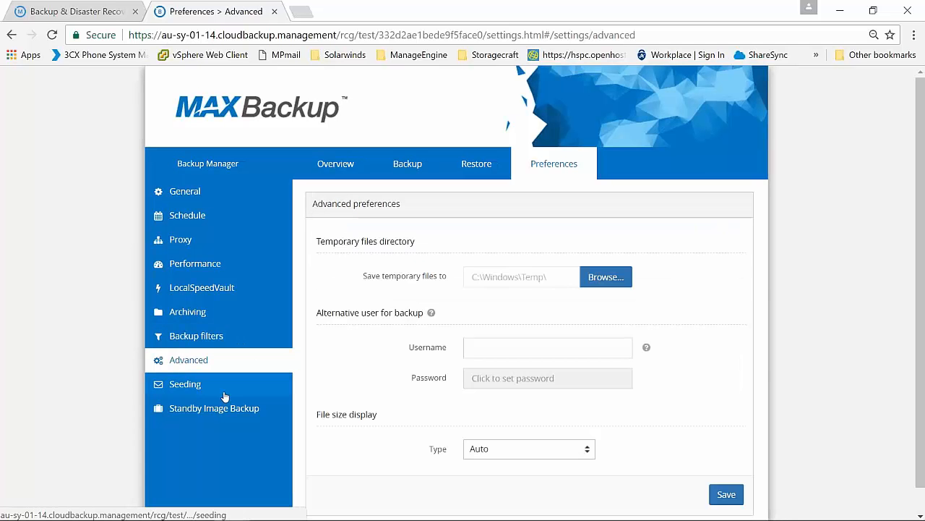
pyautogui.click(224, 397)
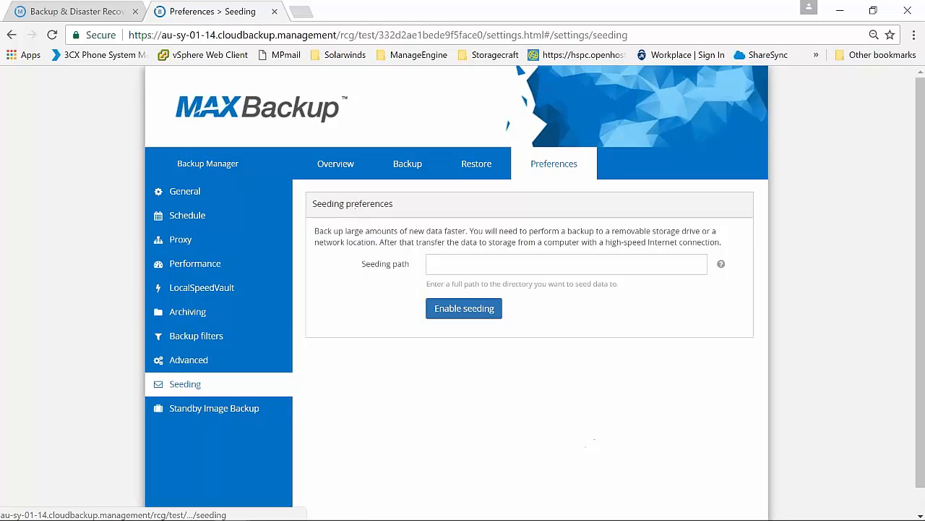
pyautogui.click(210, 313)
# Review the protected, detected and available backup sources, and the overview's backup status and history
pyautogui.click(407, 163)
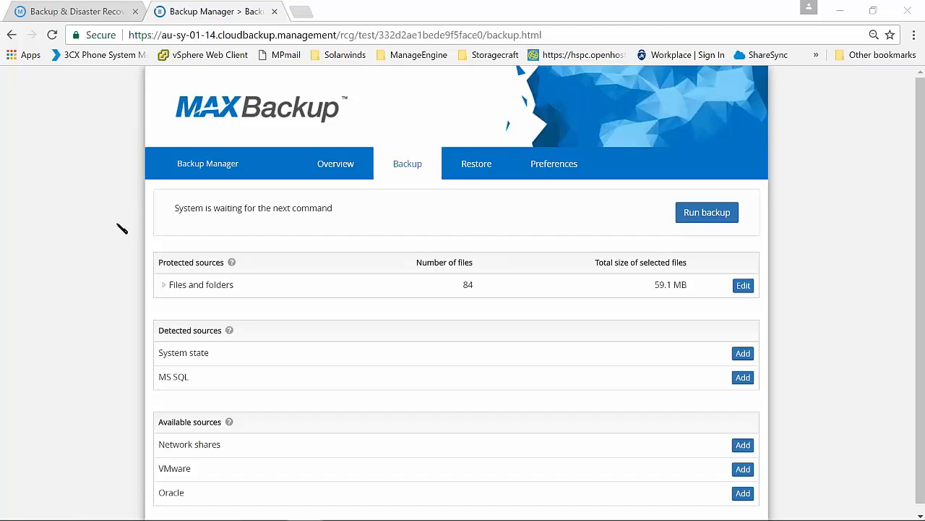
pyautogui.scroll(-1, 137, 322)
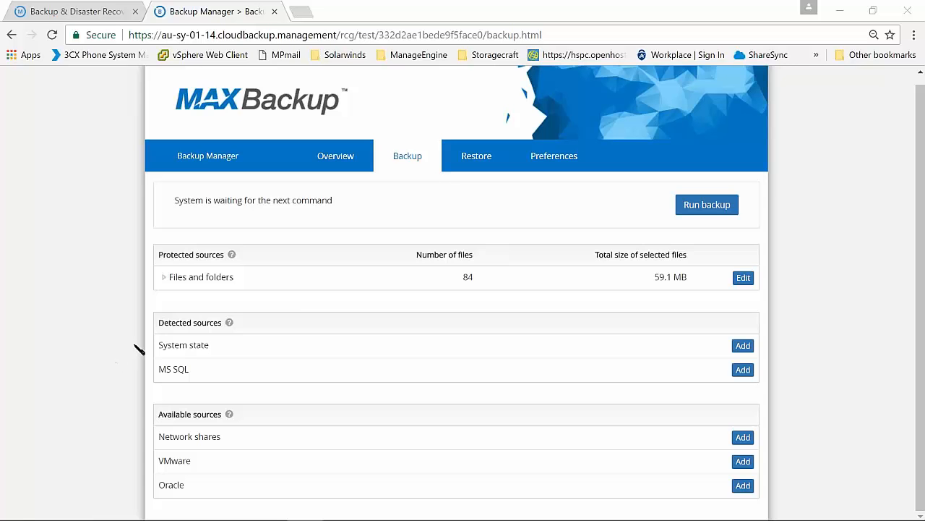
pyautogui.click(336, 158)
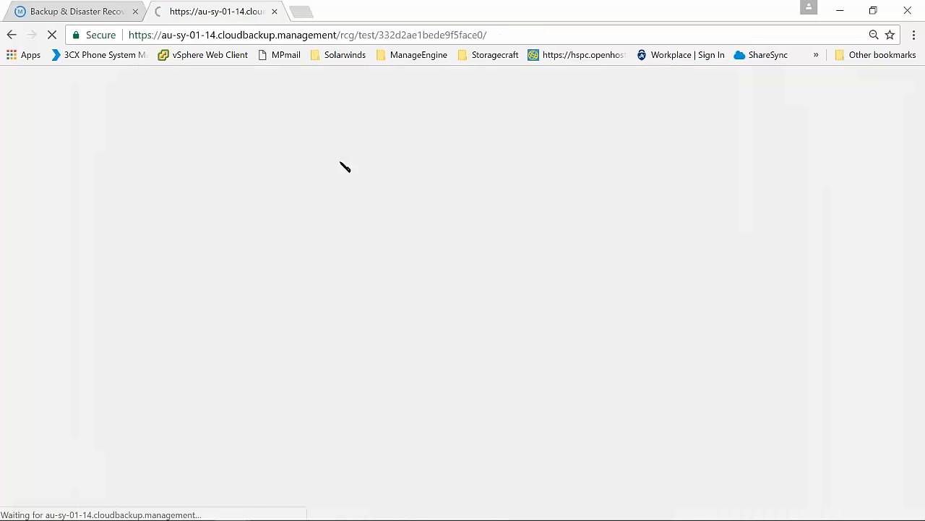
pyautogui.scroll(-2, 144, 240)
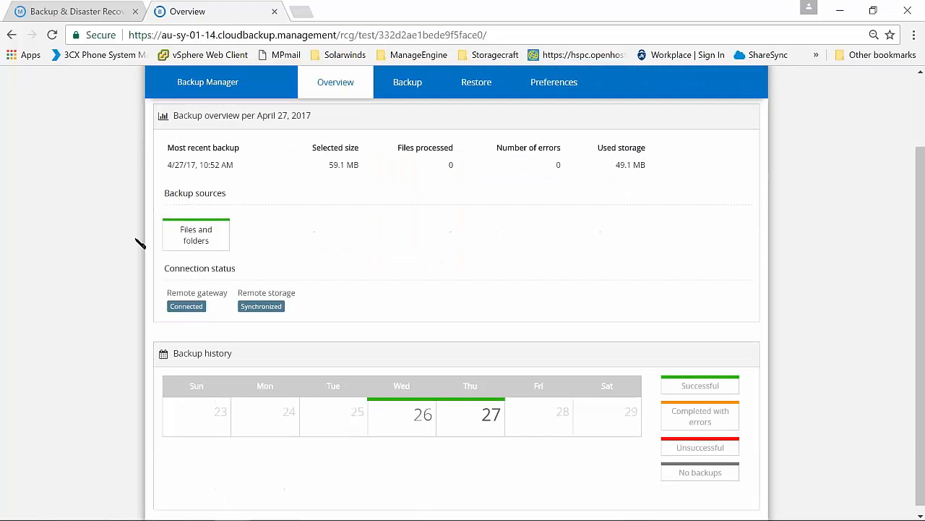
pyautogui.scroll(1, 137, 239)
# Switch to the Backup & Disaster Recovery Console, close the remote commands dialog and deselect the test device
pyautogui.click(101, 16)
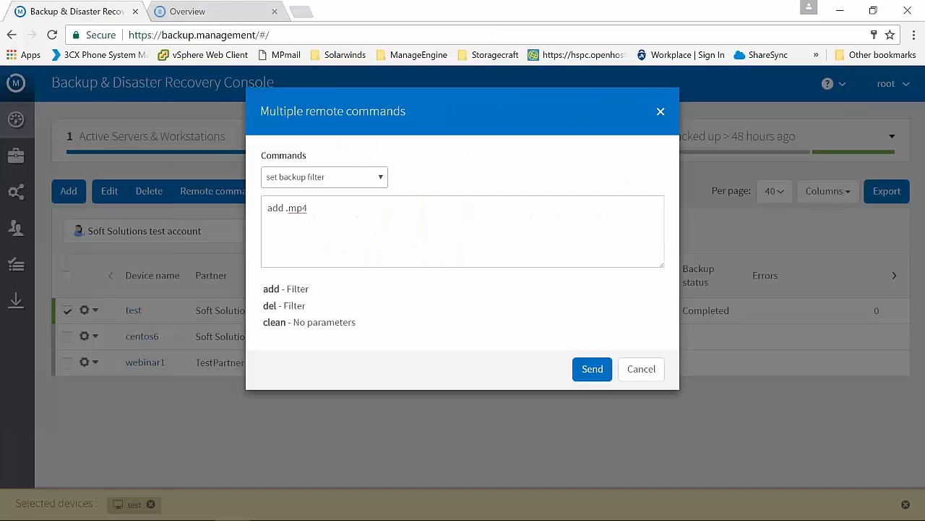
pyautogui.click(633, 370)
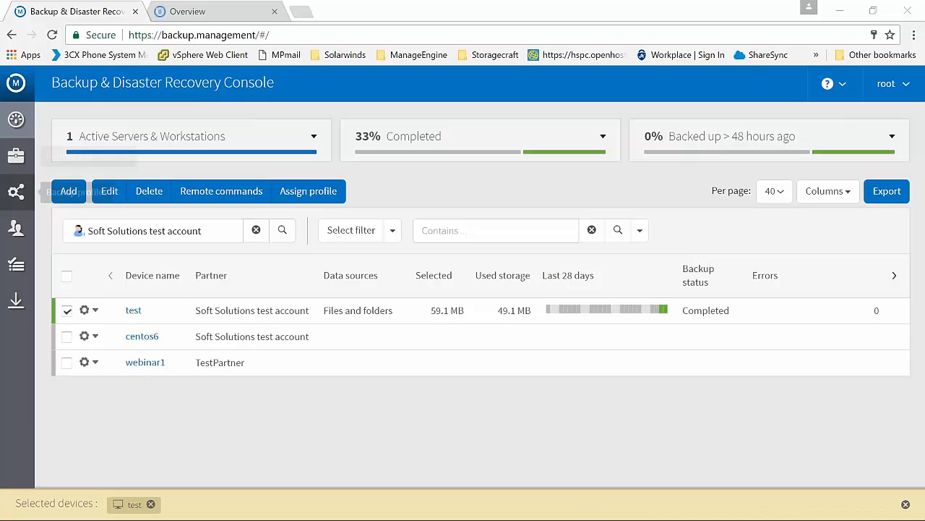
pyautogui.click(66, 310)
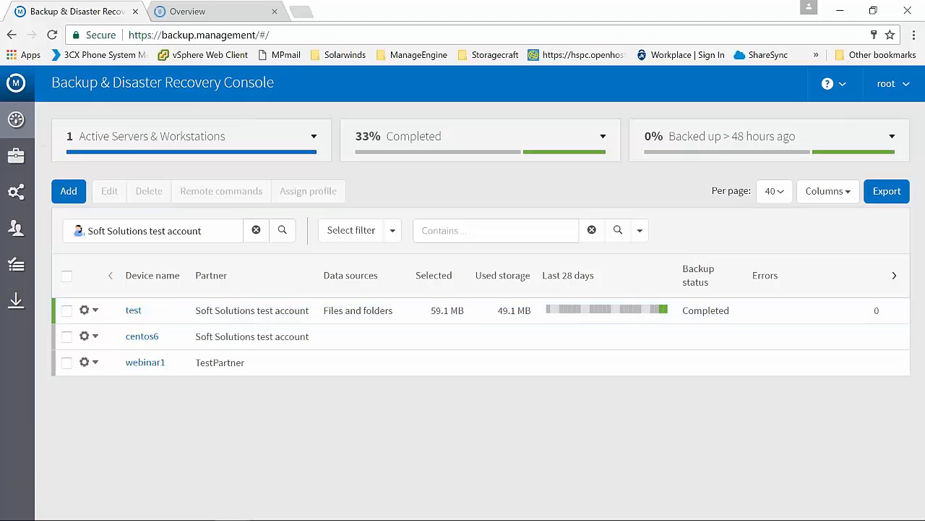